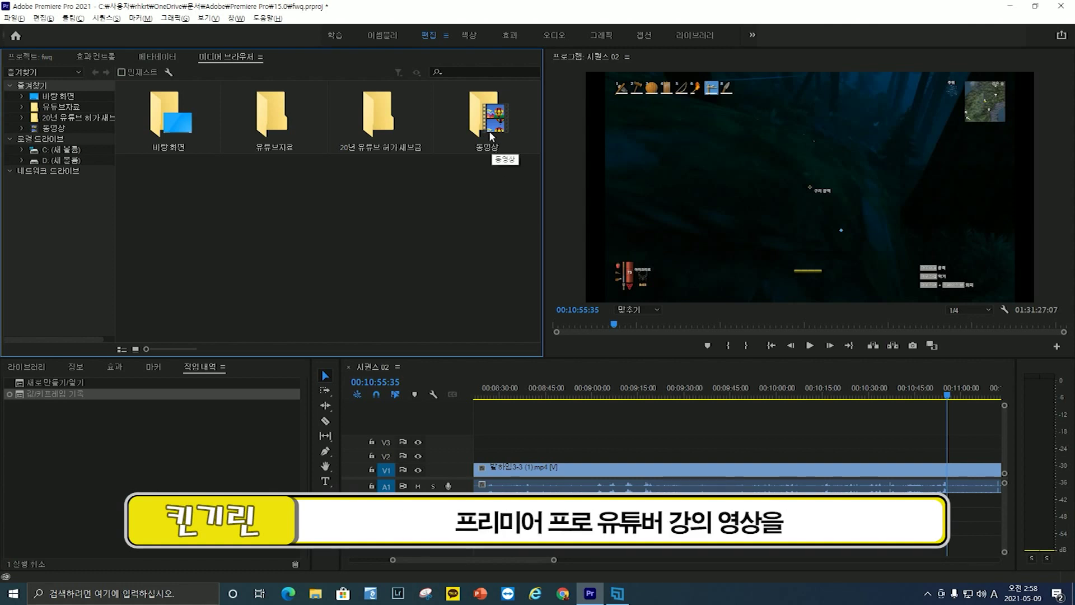
Move the playhead back to within the first minute of the sequence
scroll(829, 401, "down", 2, "alt")
scroll(827, 396, "down", 6, "alt")
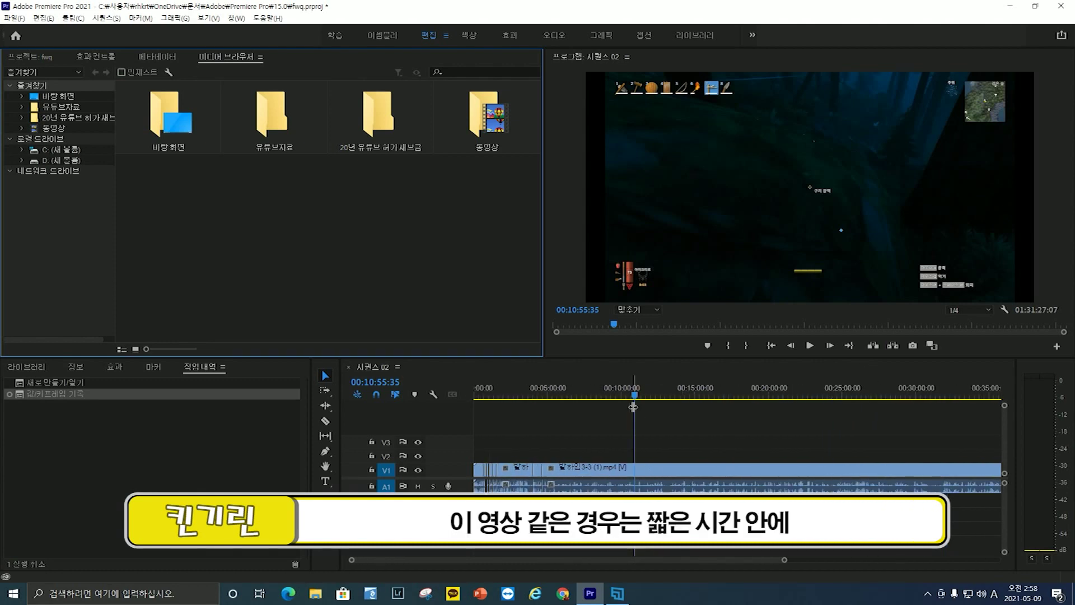
left_click_drag(529, 398, 486, 425)
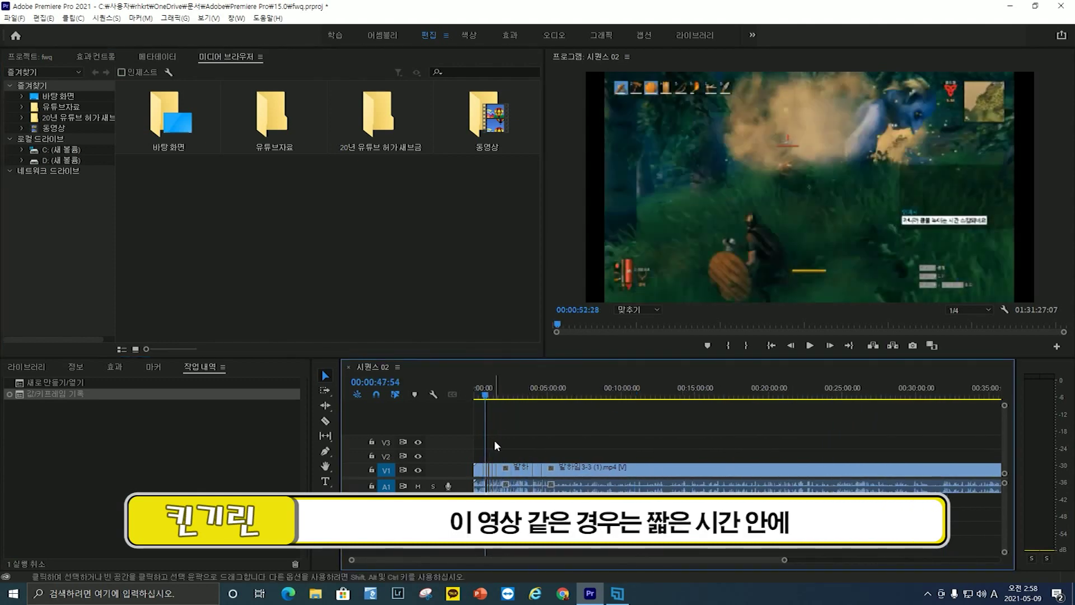
scroll(548, 421, "up", 5, "alt")
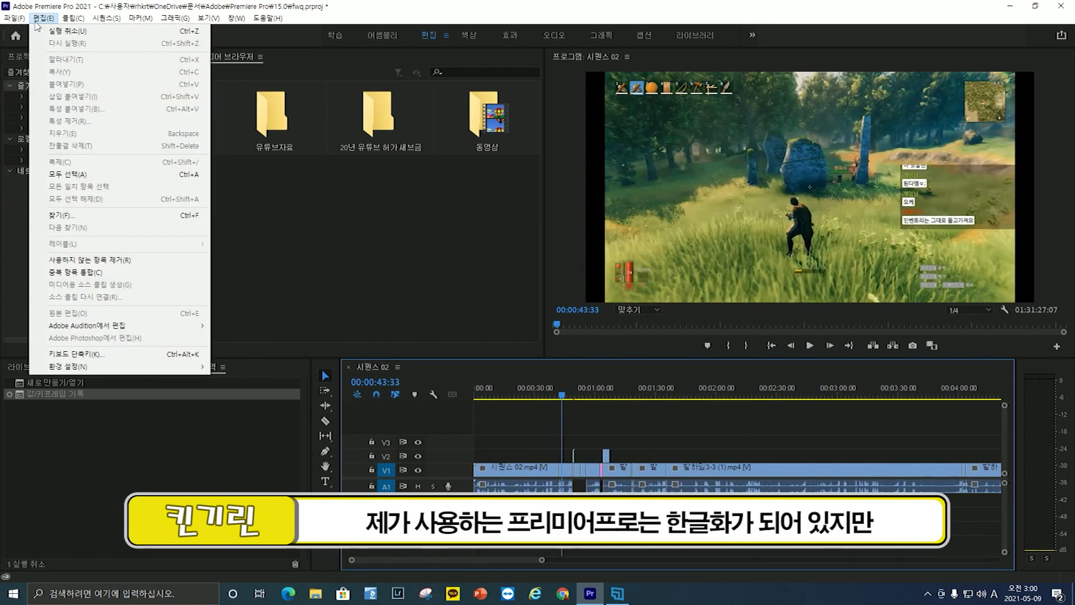
Open the General page of the program preferences
mouse_move(100, 366)
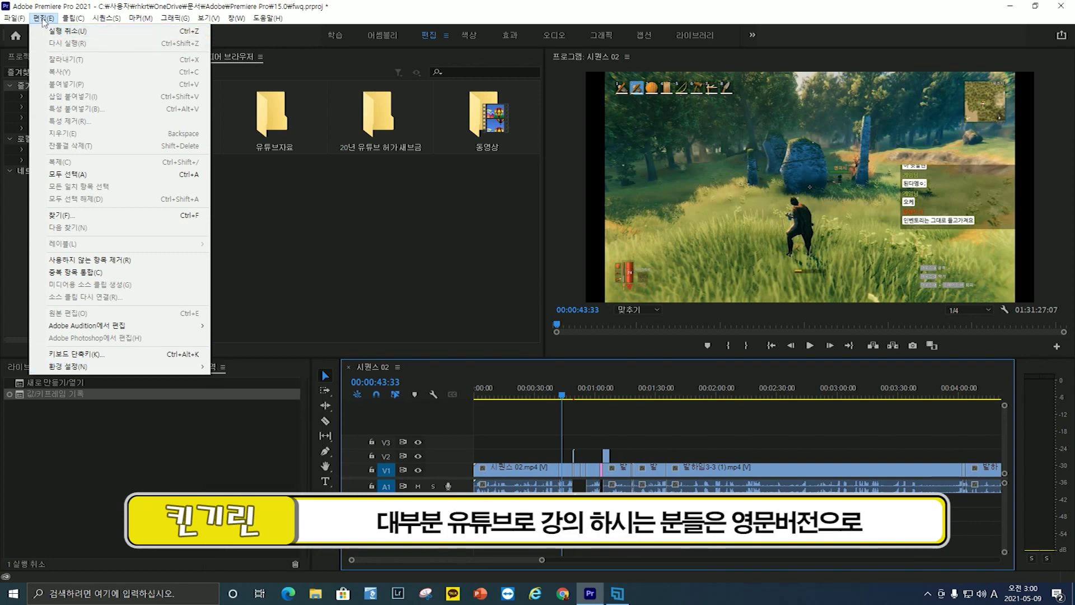
left_click(43, 19)
left_click(43, 19)
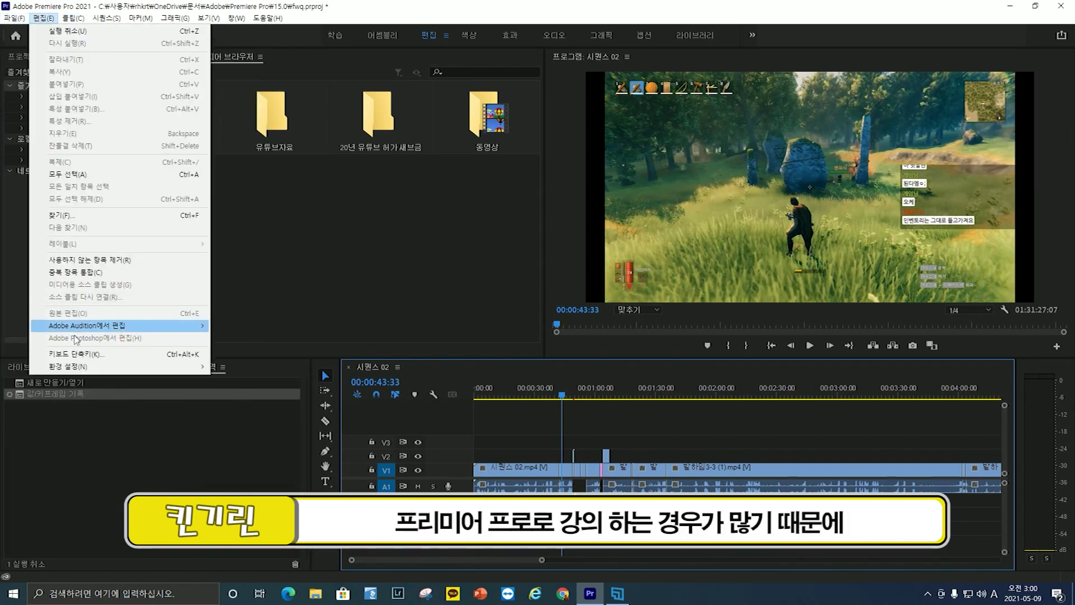
mouse_move(77, 369)
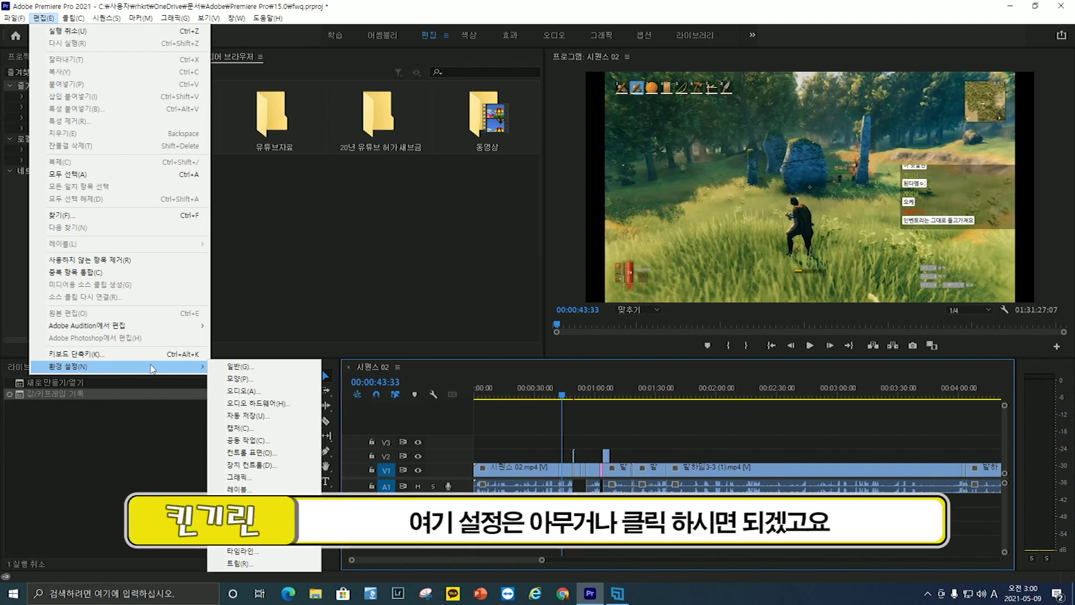
left_click(243, 368)
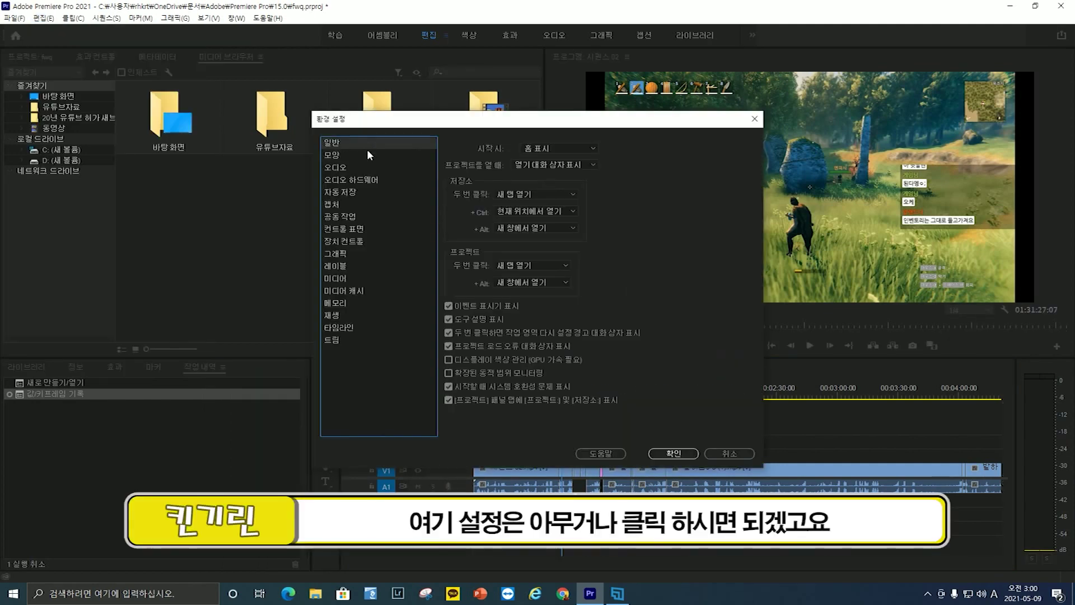
Examine the preference pages in order from Appearance, Audio and Audio Hardware through Device Control and Graphics
left_click(367, 153)
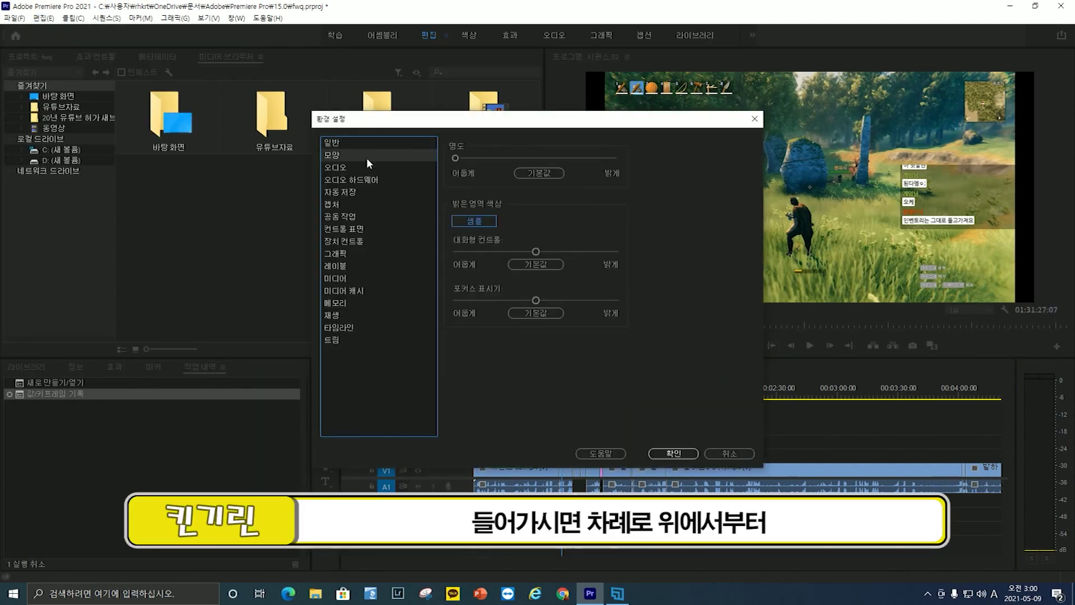
left_click(365, 167)
left_click(366, 180)
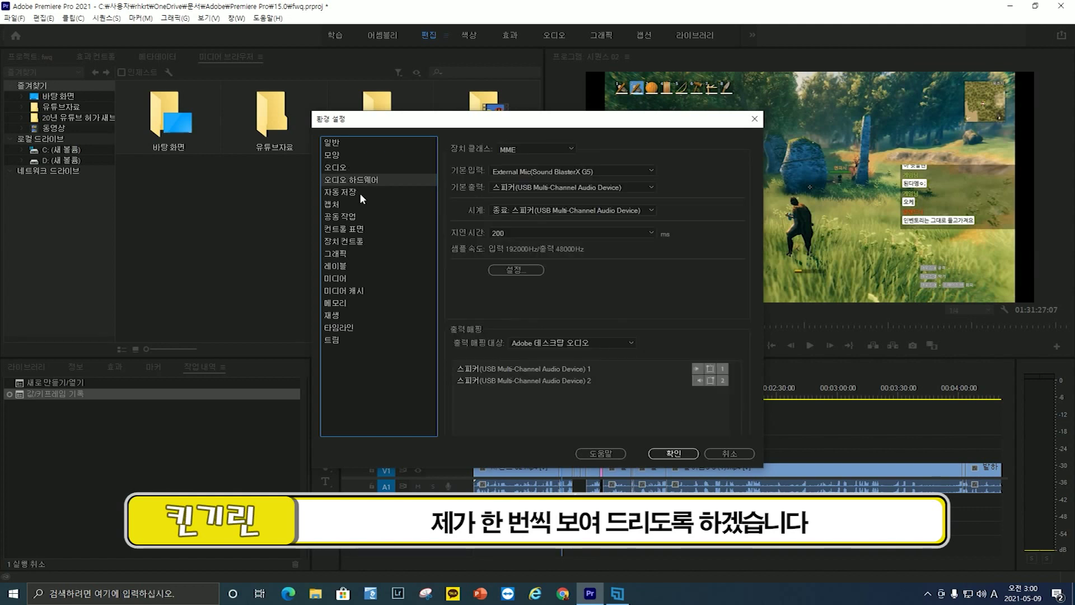
left_click(359, 193)
left_click(358, 200)
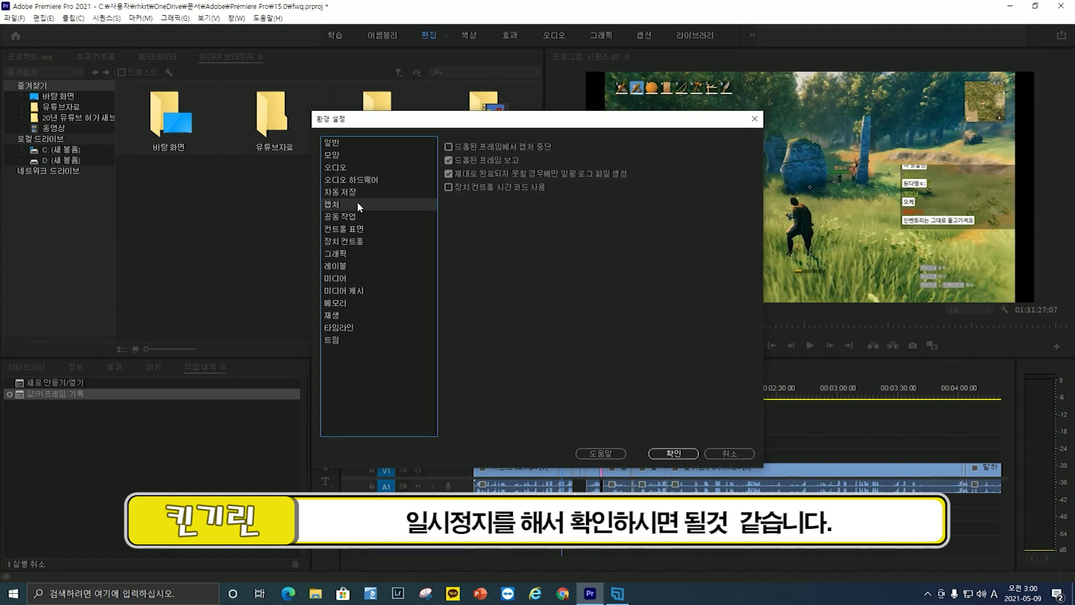
left_click(353, 223)
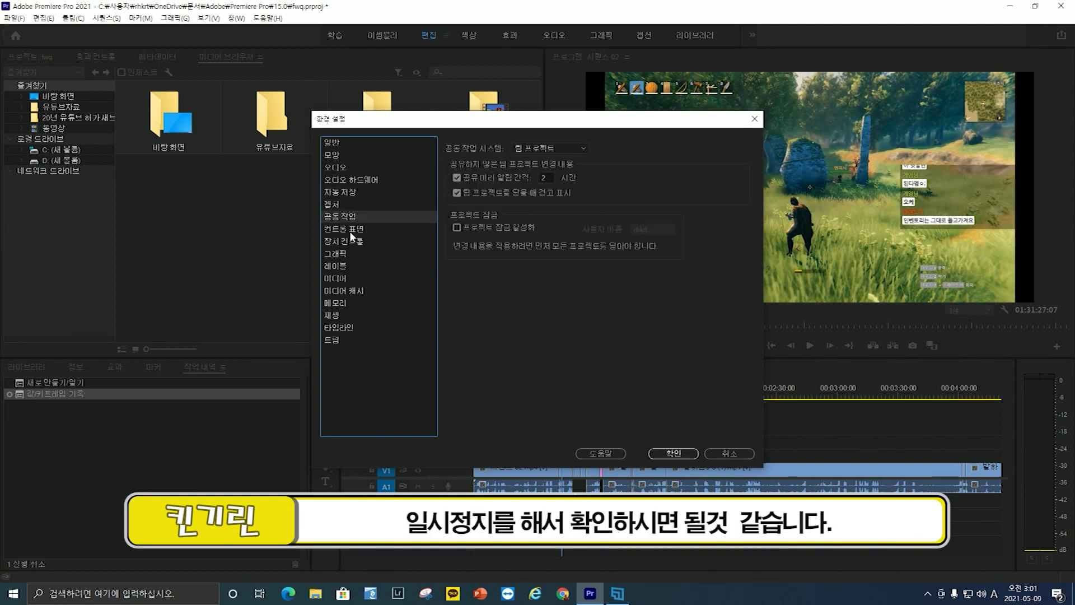
left_click(352, 235)
left_click(348, 246)
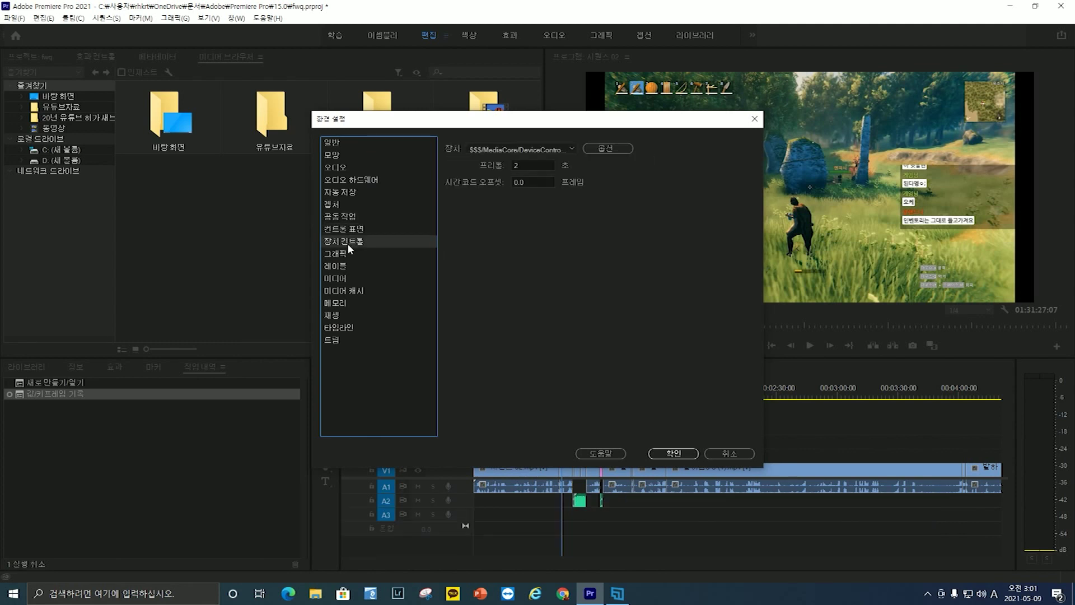
left_click(346, 252)
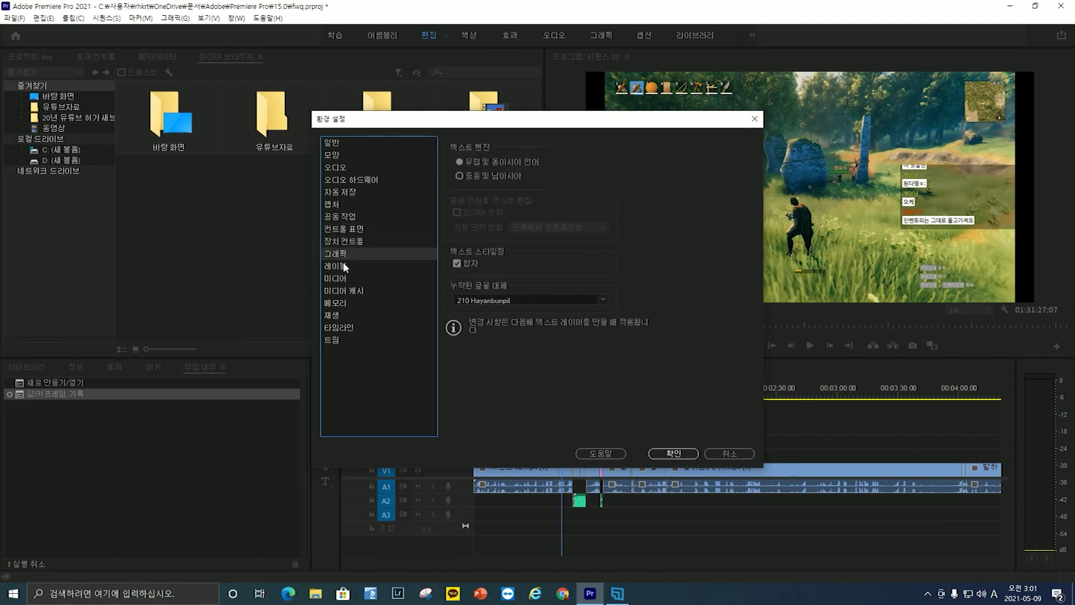
Examine the remaining preference pages: Labels, Media, Media Cache, Memory, Playback, Timeline and Trim
left_click(342, 266)
left_click(340, 278)
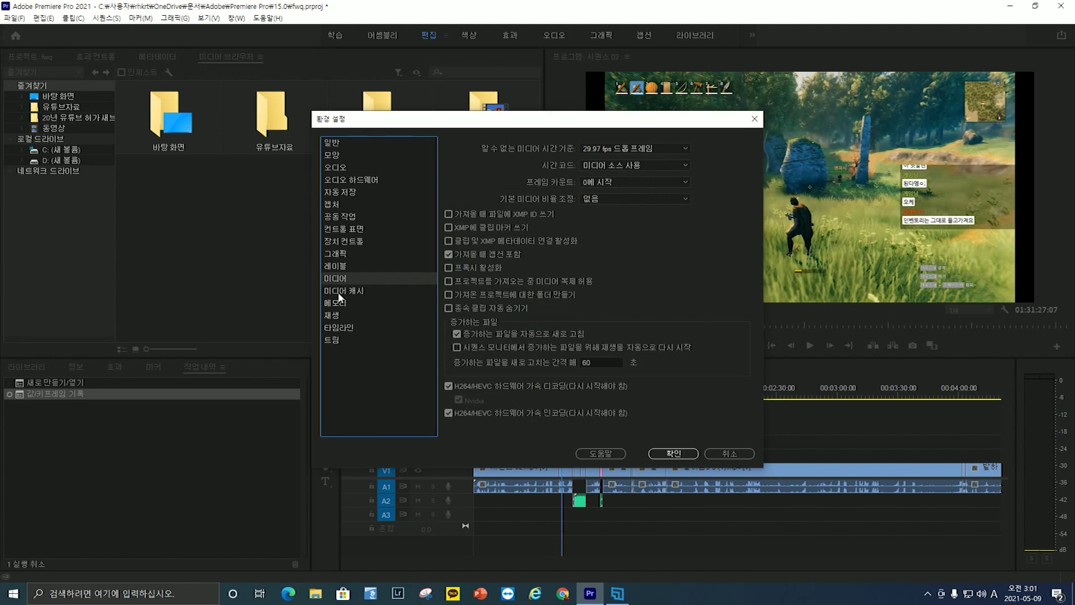
left_click(340, 292)
left_click(340, 305)
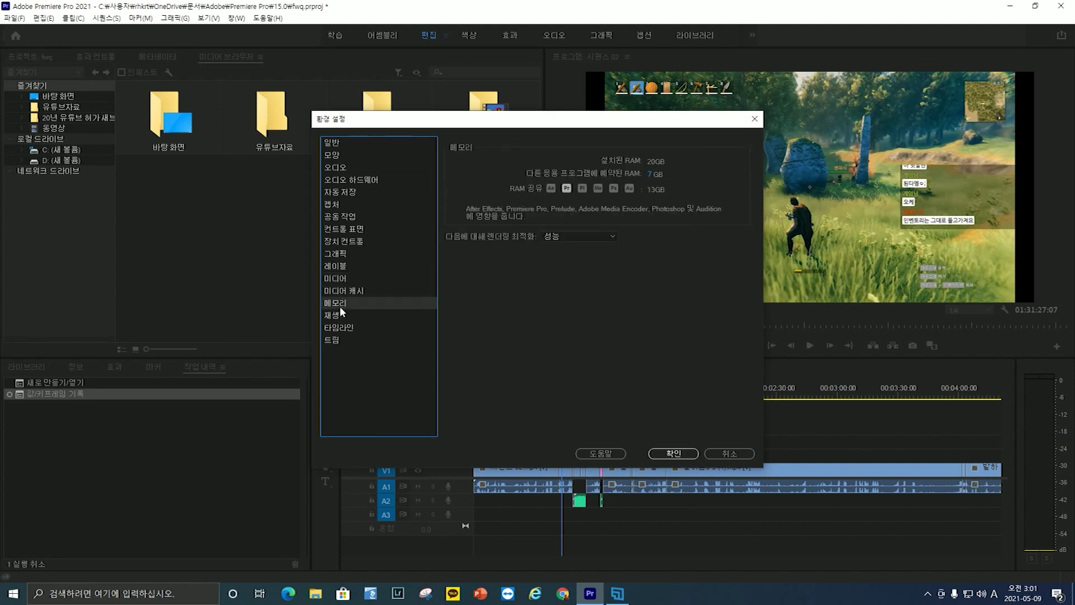
left_click(337, 327)
left_click(338, 316)
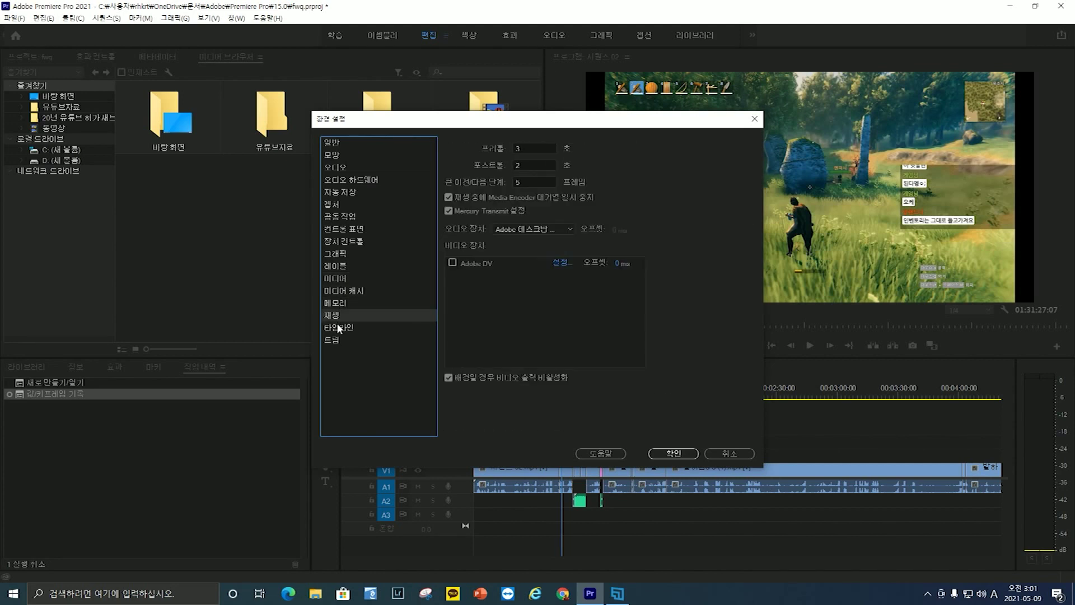
left_click(336, 326)
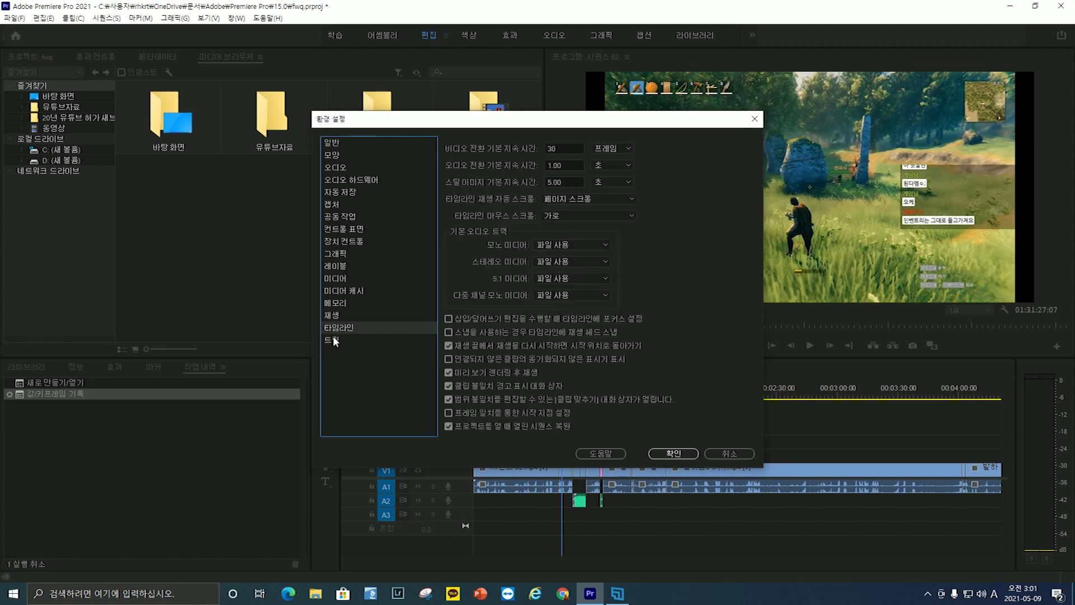
left_click(335, 340)
Check the default input and default output devices in the Audio Hardware preferences
left_click(339, 167)
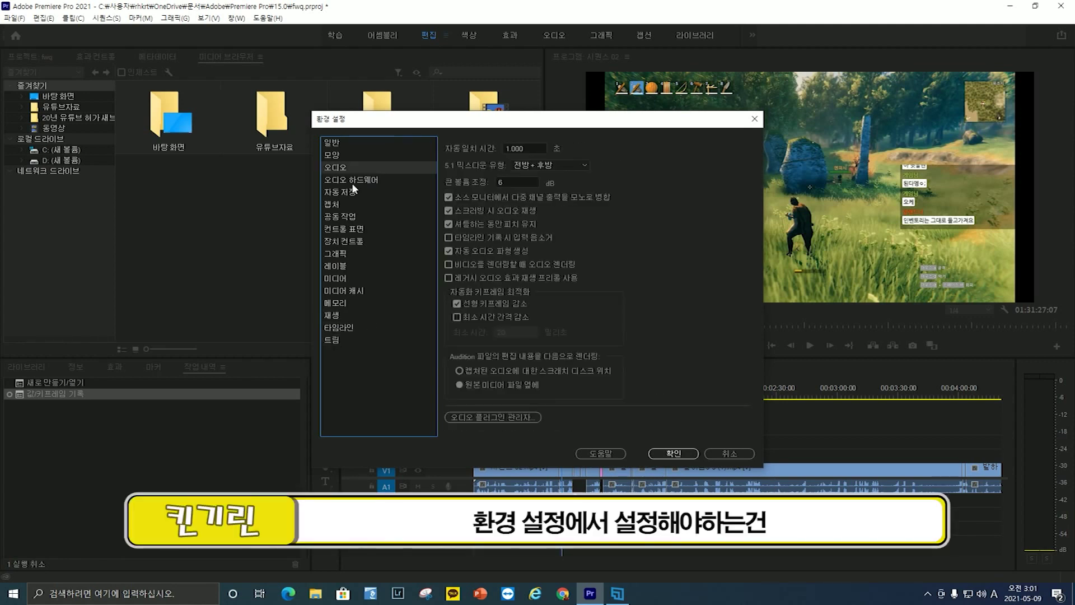
left_click(351, 180)
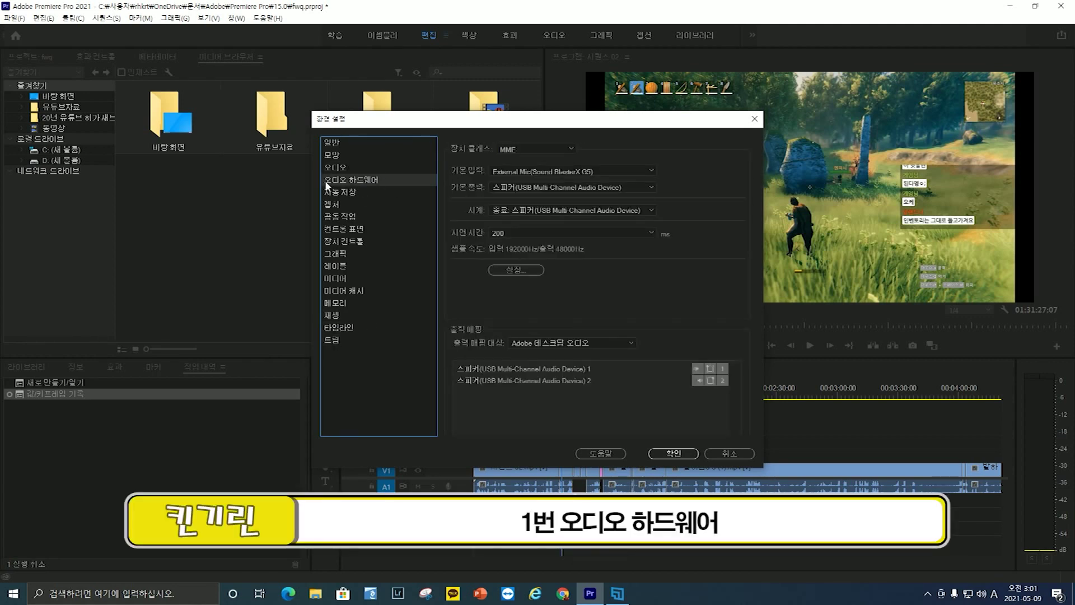
key("Tab")
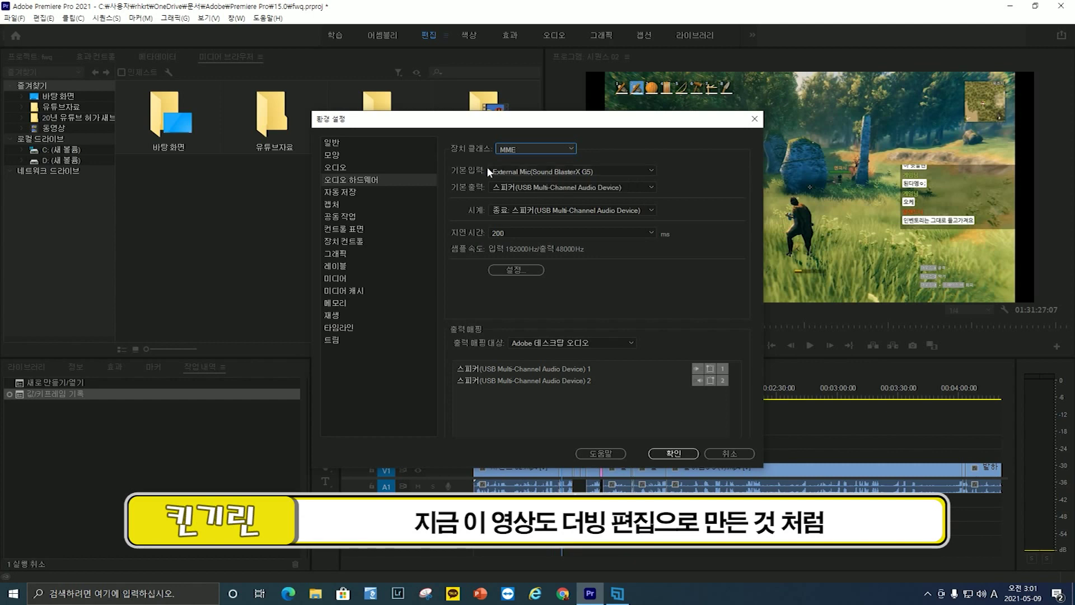
left_click(530, 171)
left_click(531, 173)
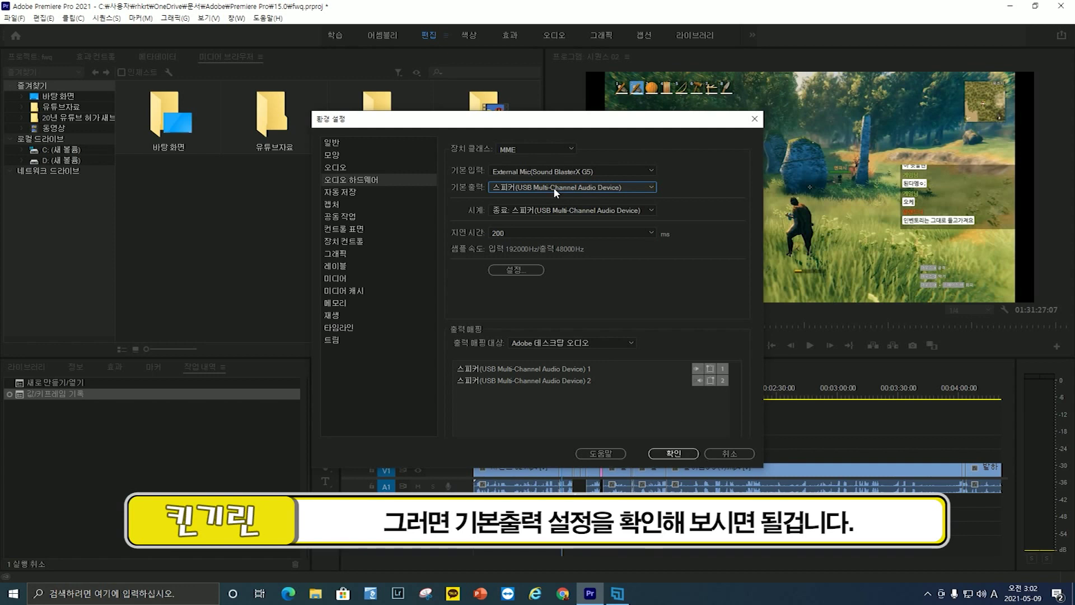
Review the project auto-save interval and the RAM reserved for other applications in the preferences
left_click(356, 193)
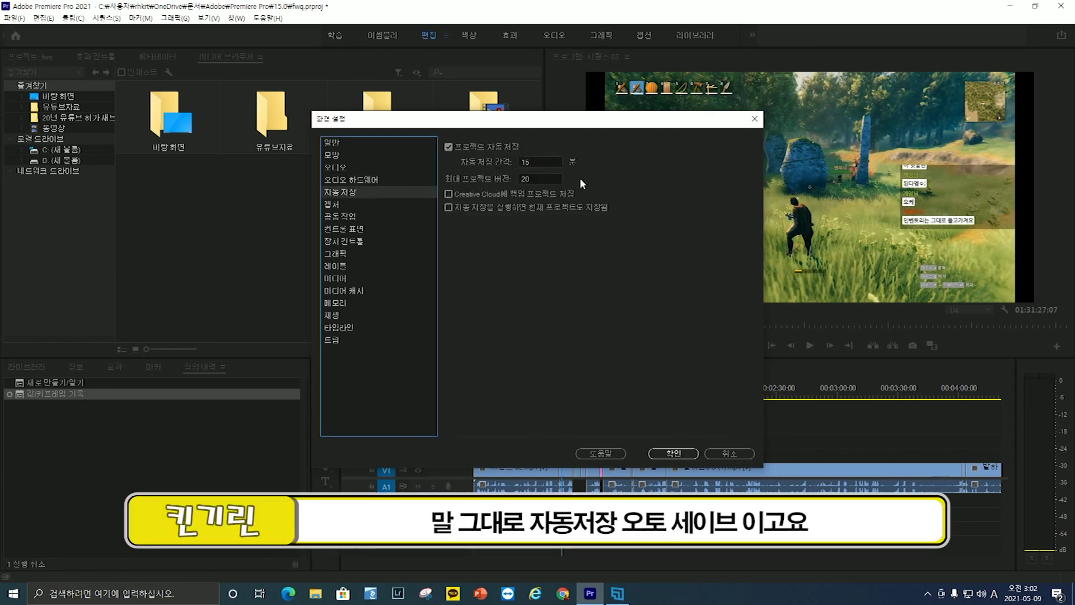
left_click(544, 161)
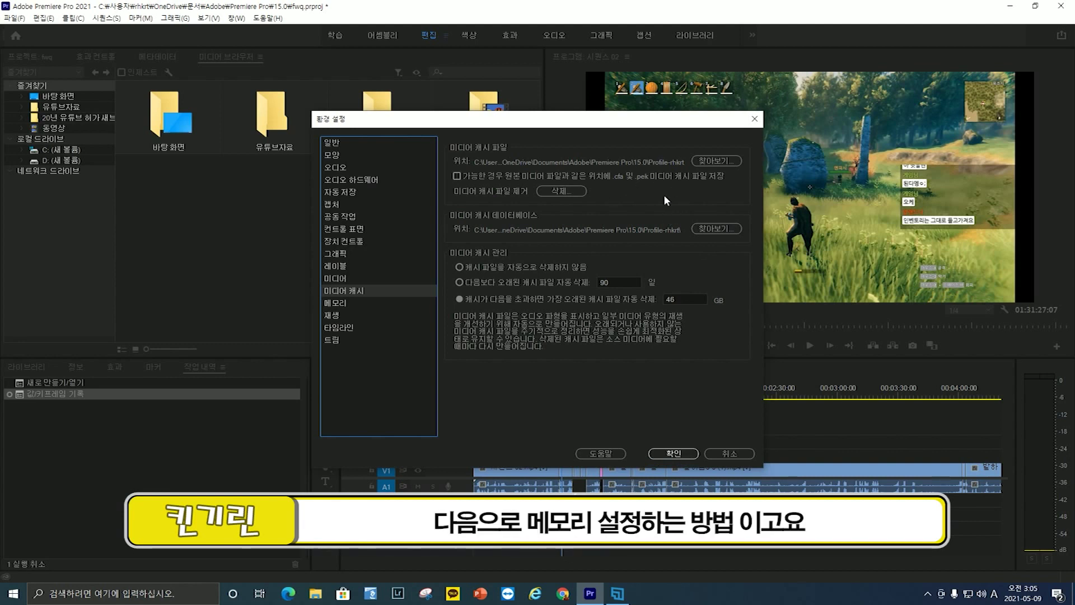
left_click(379, 308)
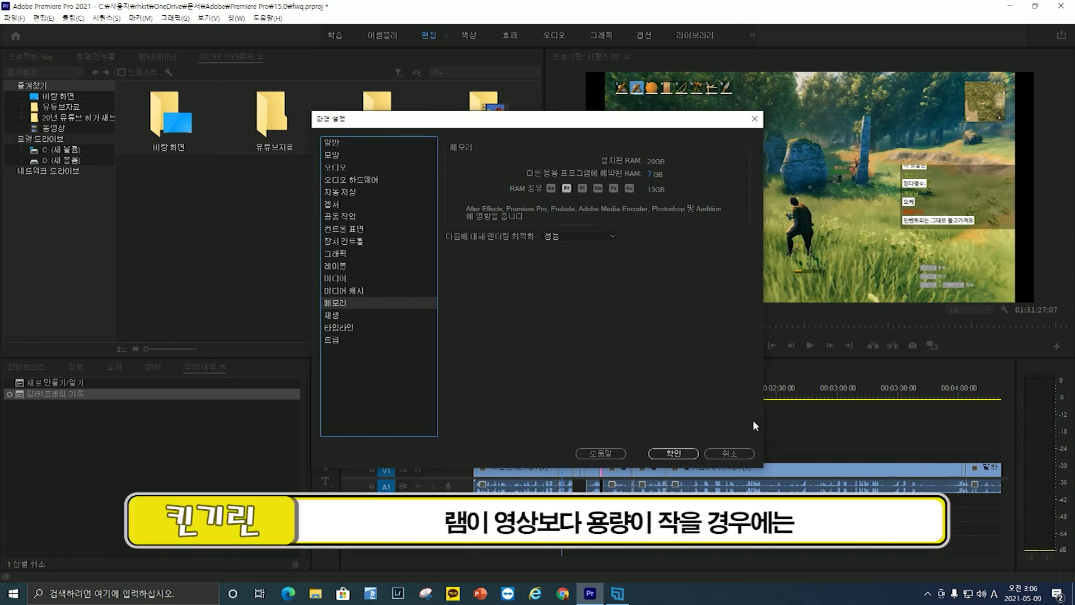
left_click_drag(651, 175, 652, 178)
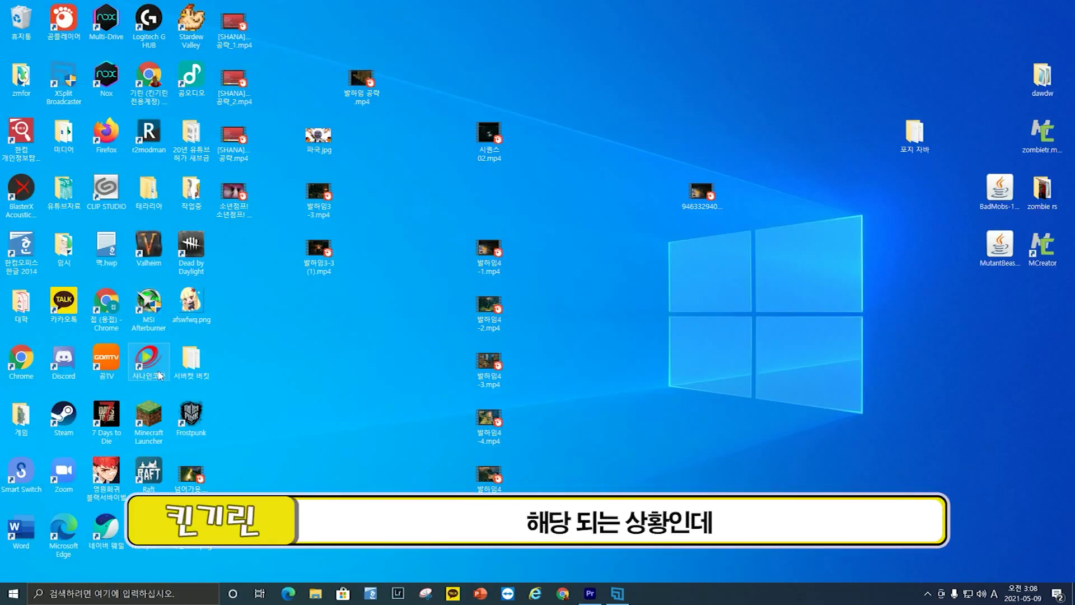
Launch ShanaEncoder (샤나인코더) from the desktop and move its window down below the long MP4 recording
double_click(148, 361)
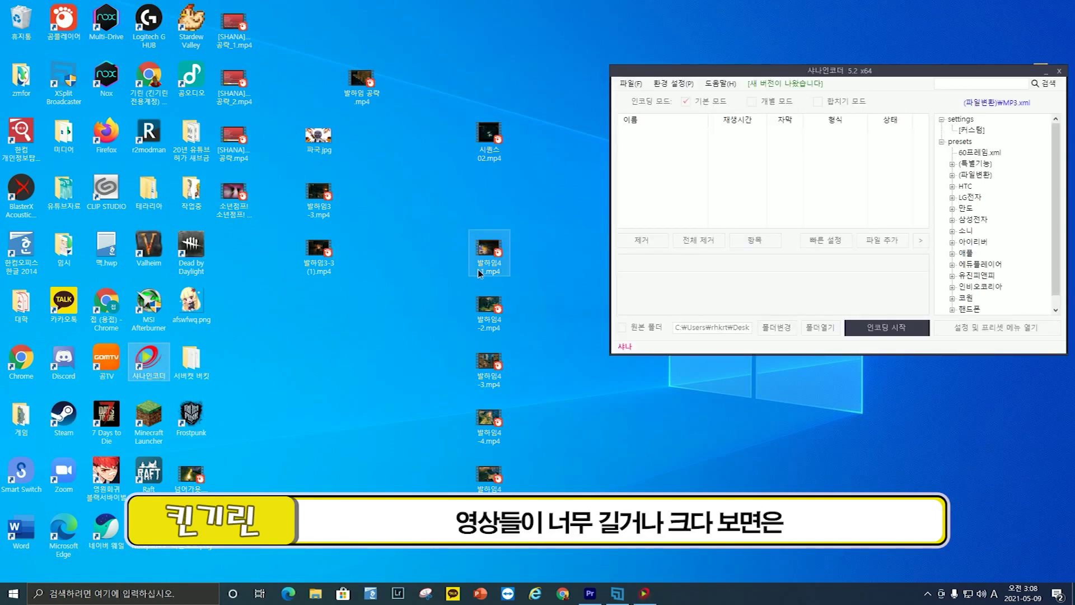
left_click(488, 253)
left_click_drag(680, 73, 646, 243)
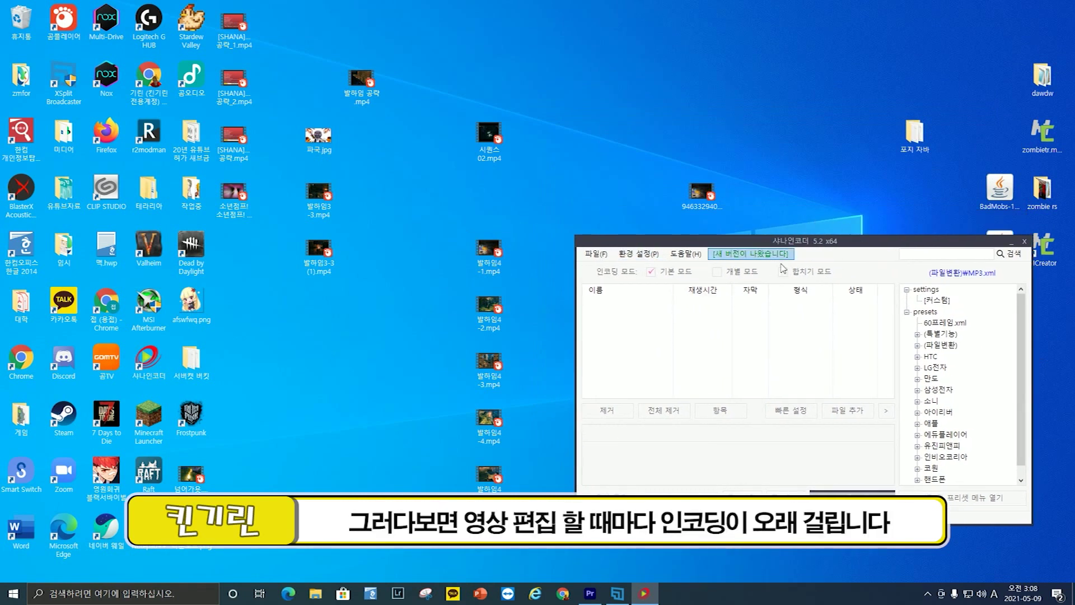
Place the long MP4 recording beside the column of other videos on the desktop and check its size and duration
left_click(711, 202)
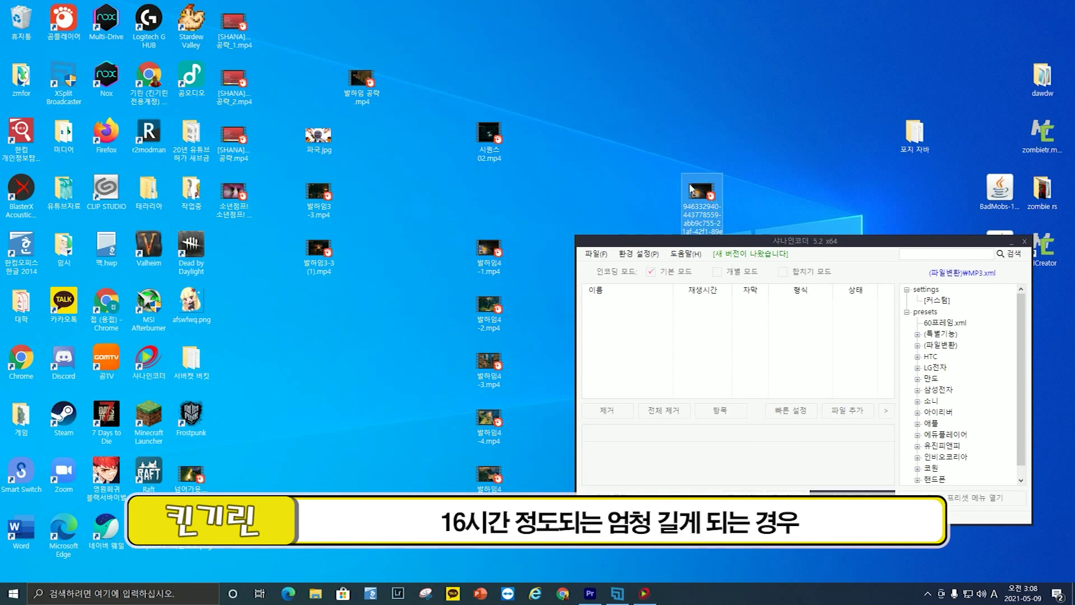
left_click_drag(700, 192, 539, 197)
mouse_move(539, 197)
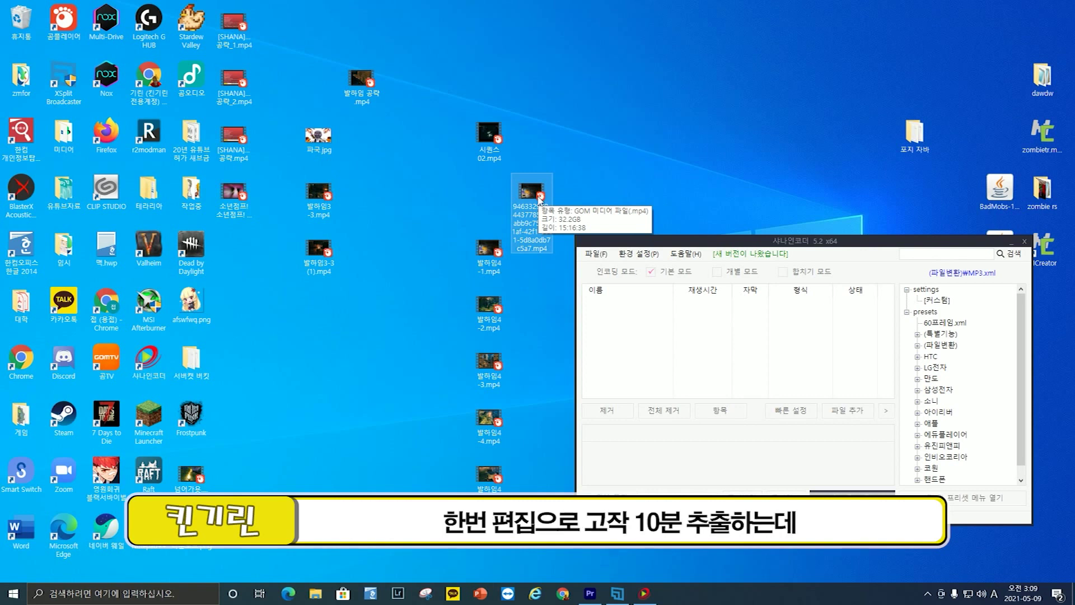
left_click_drag(540, 199, 519, 203)
mouse_move(520, 203)
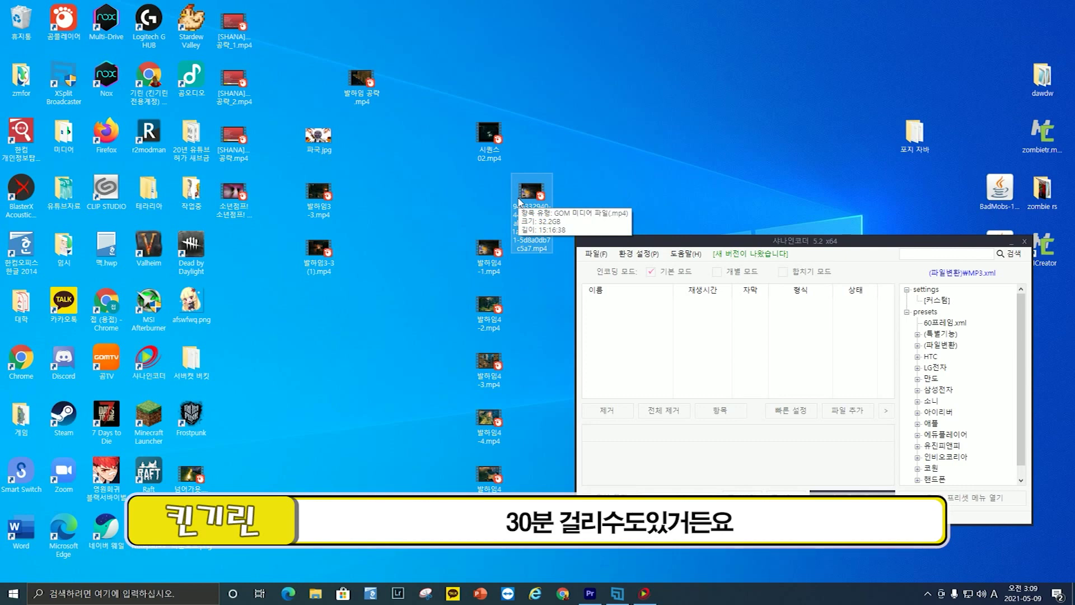
double_click(520, 202)
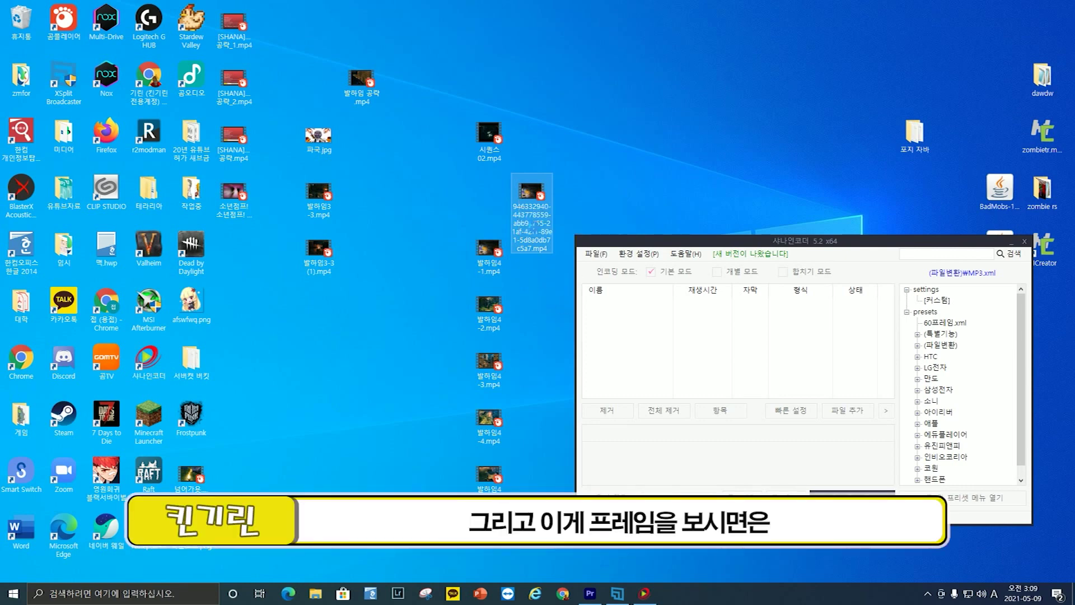
Examine the frame rate and video details in the long recording's file properties, then close them
right_click(533, 225)
left_click(546, 451)
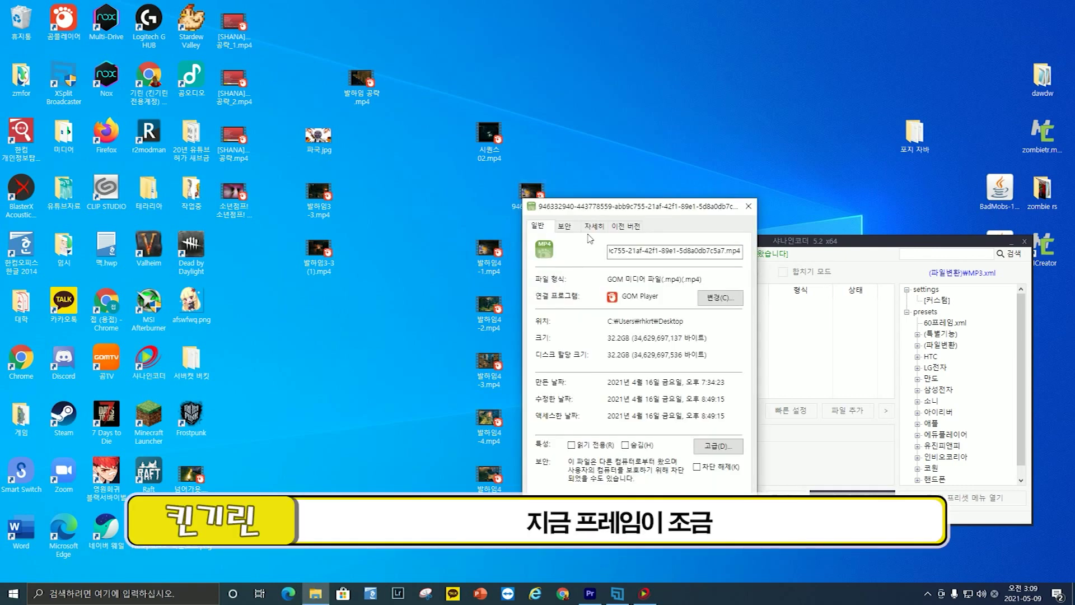
left_click(574, 227)
left_click(599, 228)
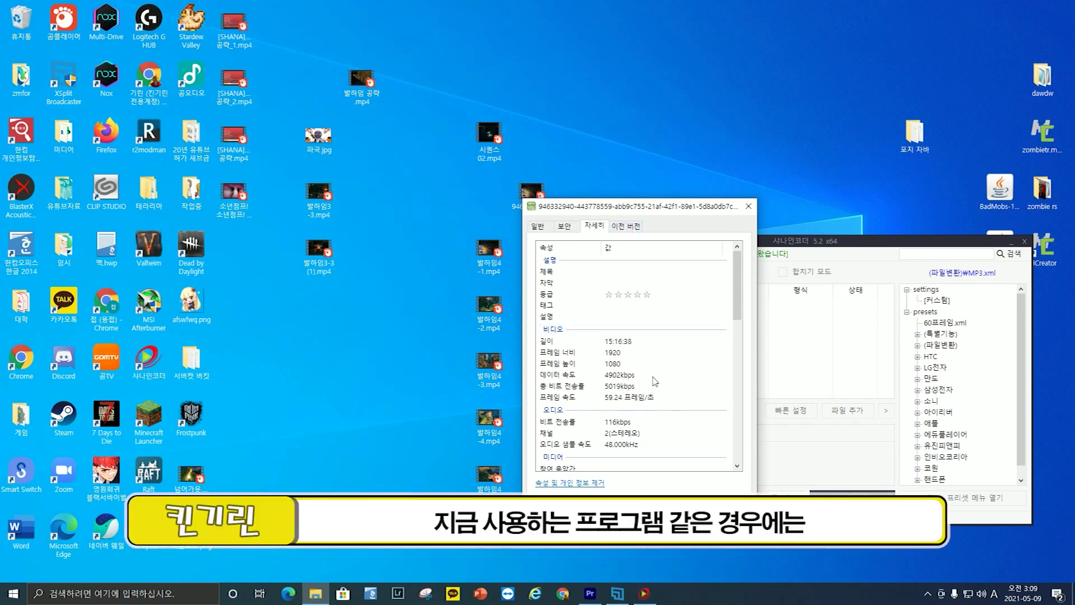
scroll(655, 381, "down", 1)
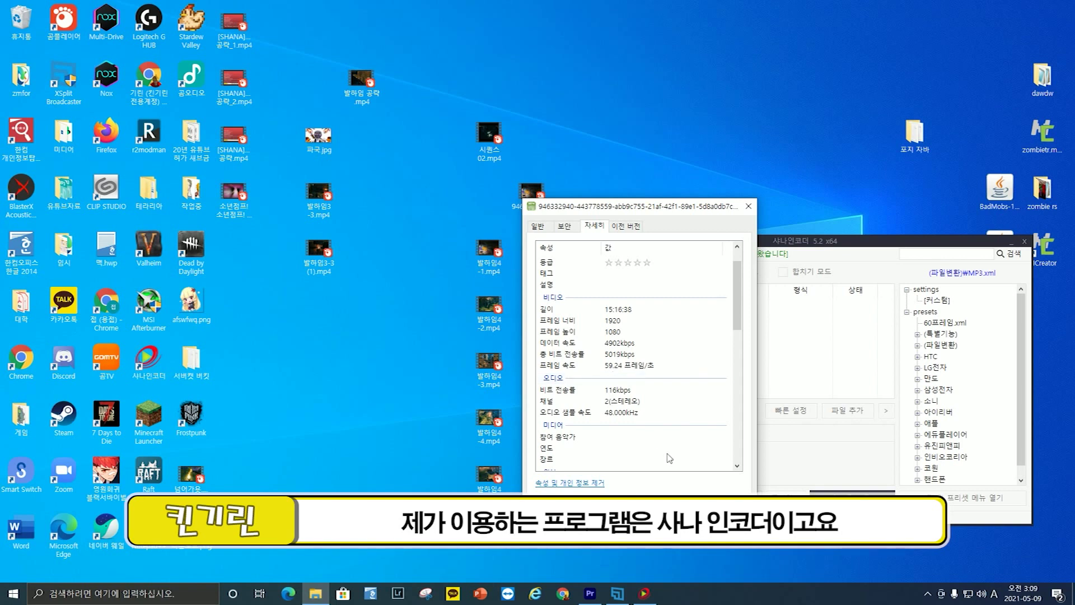
key("Escape")
Add the long MP4 recording to ShanaEncoder's file list and limit its output to a one-hour section in the range settings (구간 설정)
left_click_drag(533, 205, 554, 212)
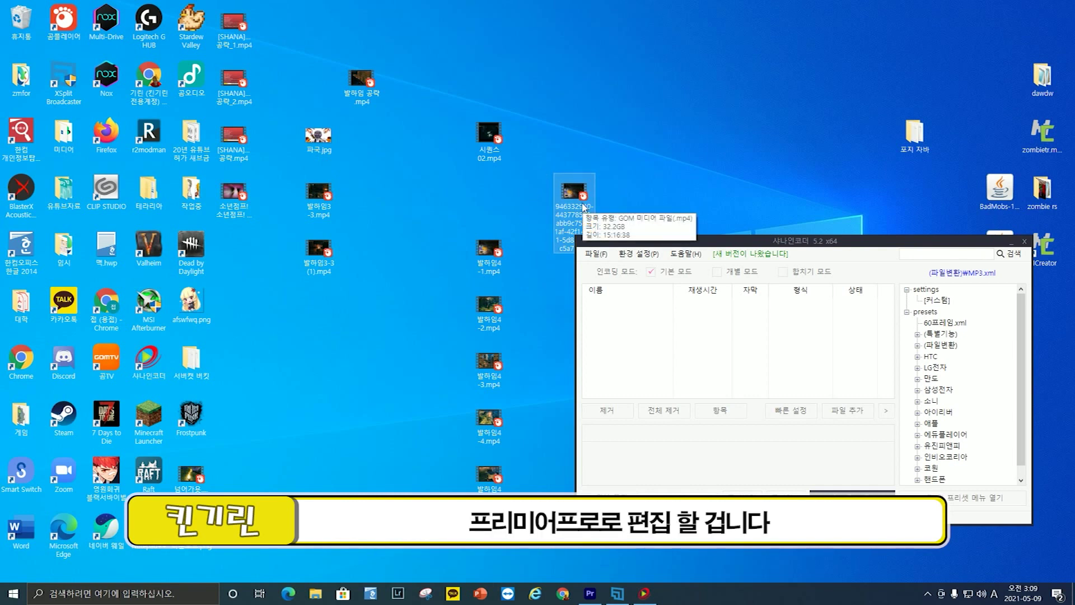
left_click_drag(583, 207, 647, 354)
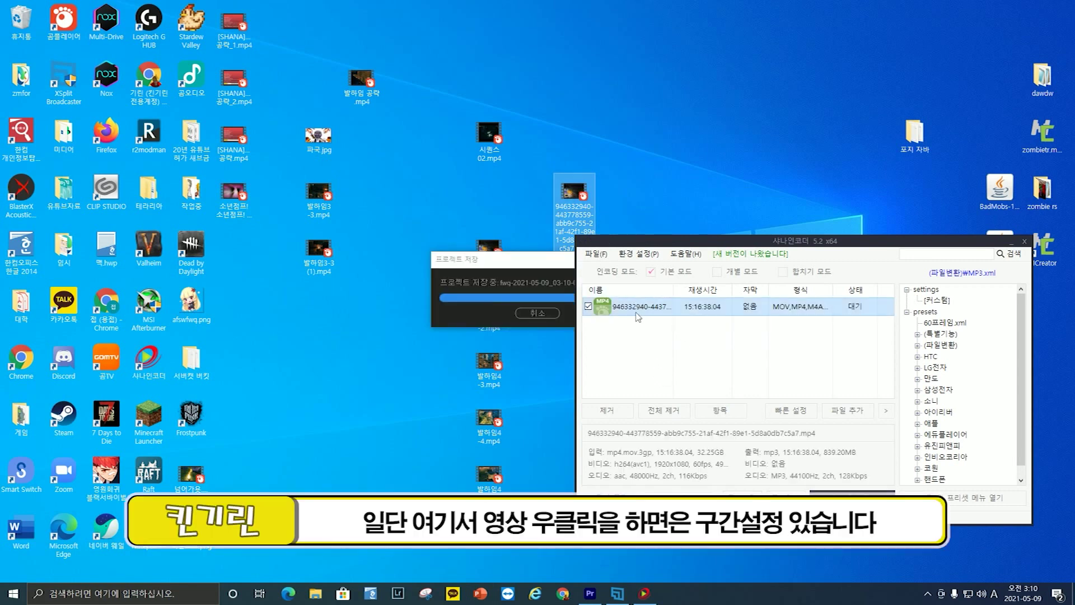
right_click(640, 317)
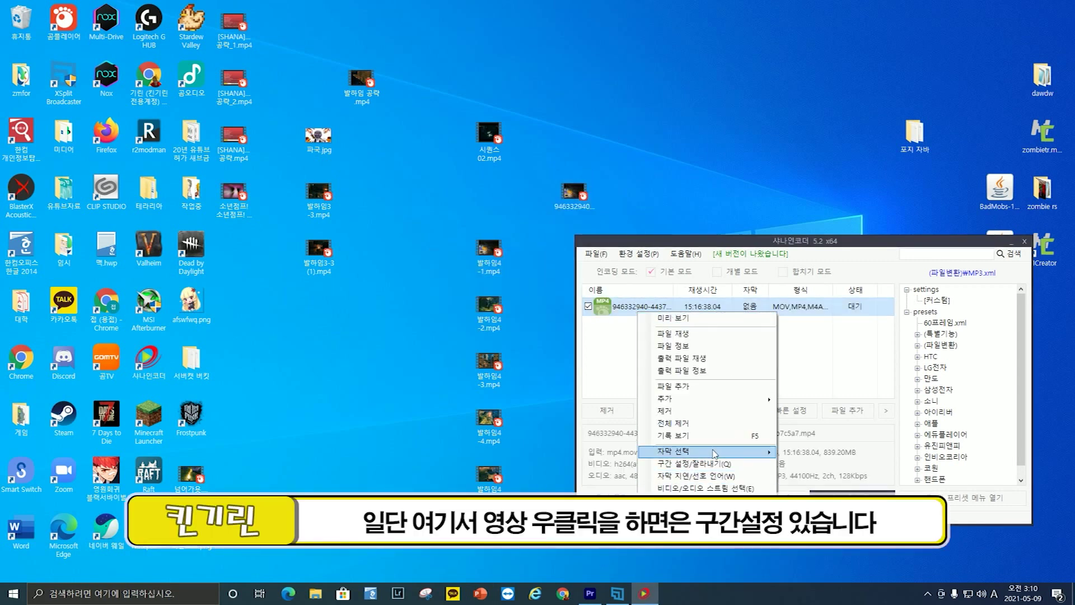
mouse_move(715, 455)
left_click(706, 466)
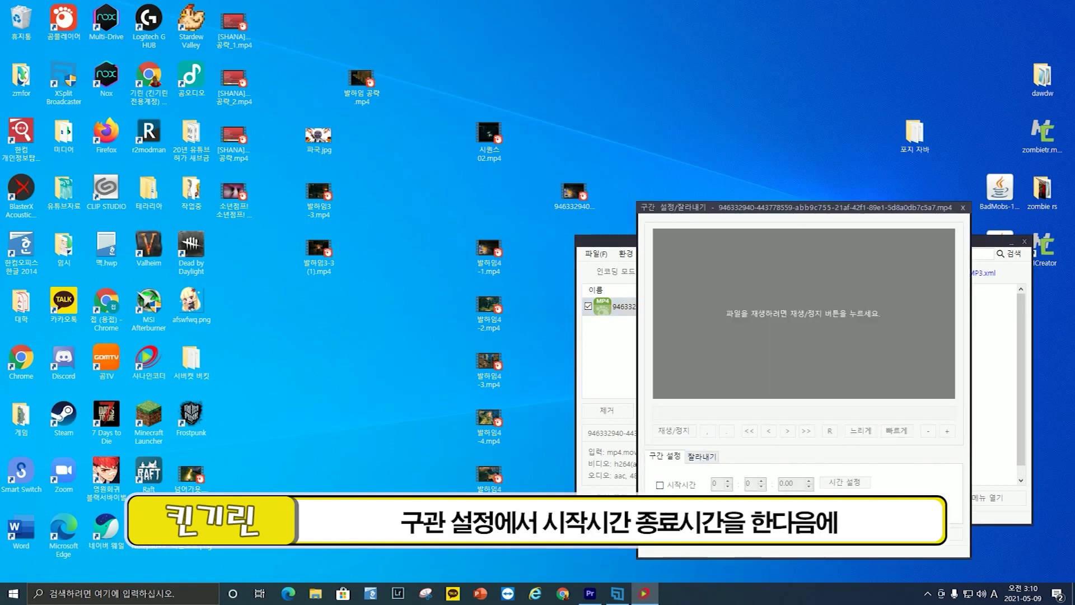
key("Escape")
In the quick settings, set the output file format to mp4 and the video codec to stream copy (스트림 복사)
left_click(797, 407)
left_click(823, 258)
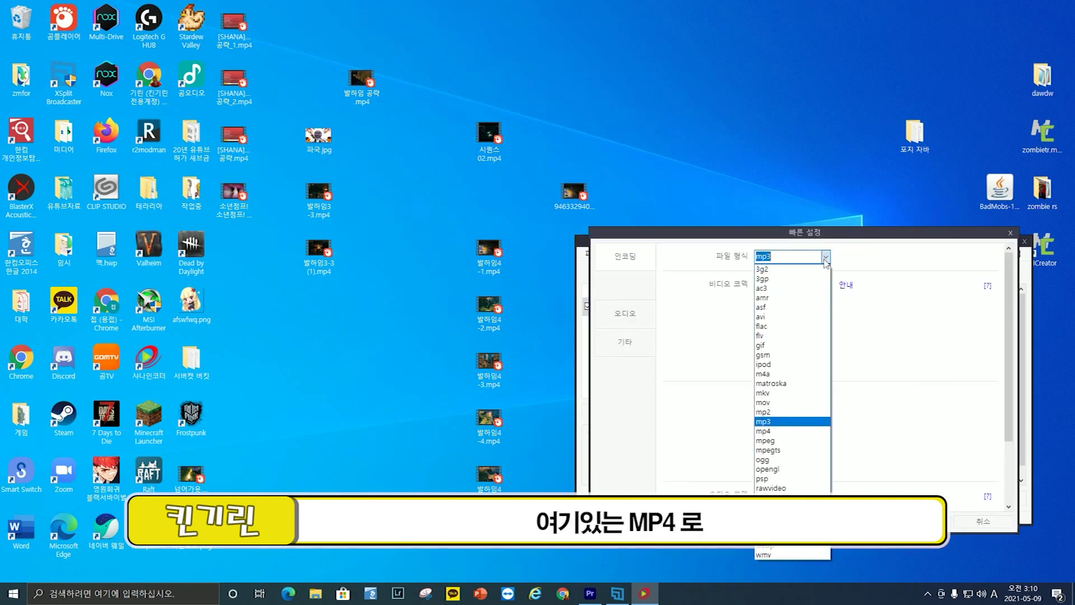
left_click(783, 431)
scroll(819, 257, "down", 1)
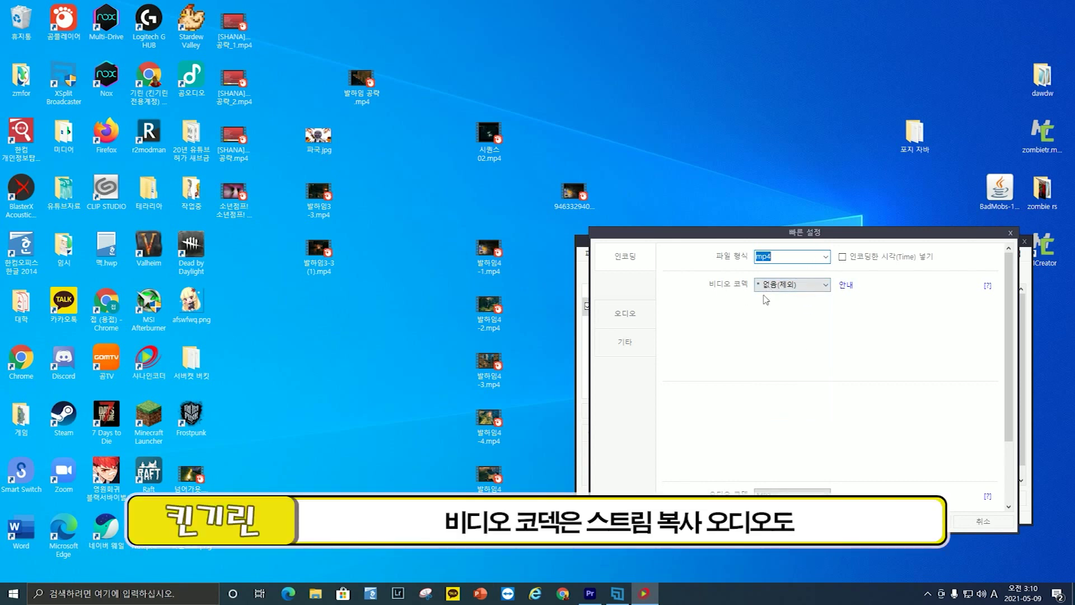
left_click(779, 286)
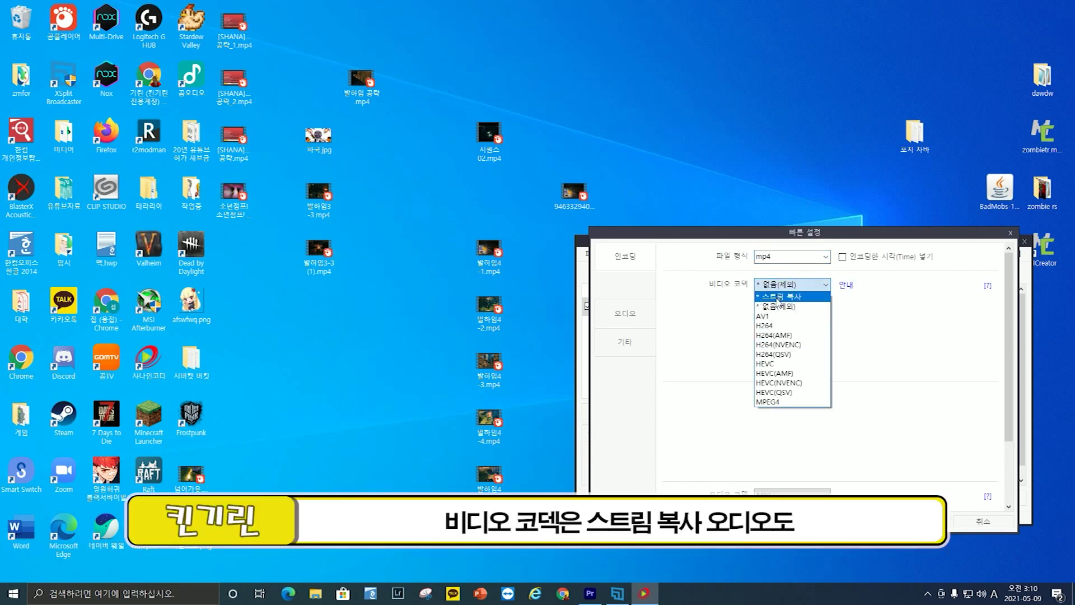
left_click(777, 298)
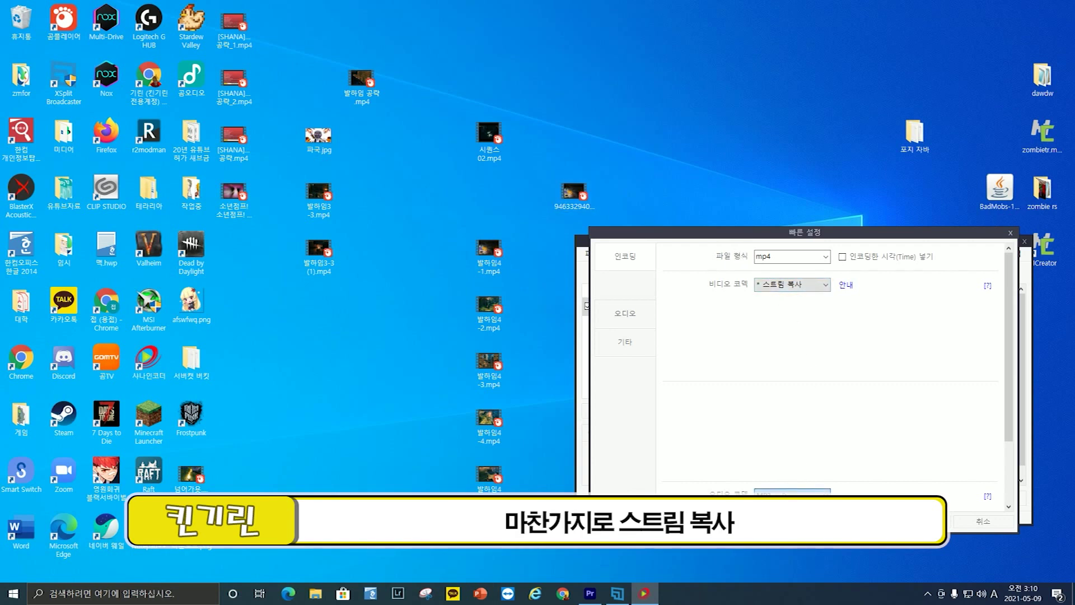
Set the audio codec to stream copy (스트림 복사) as well and apply the encoding settings
left_click(792, 494)
left_click(783, 507)
scroll(849, 437, "down", 3)
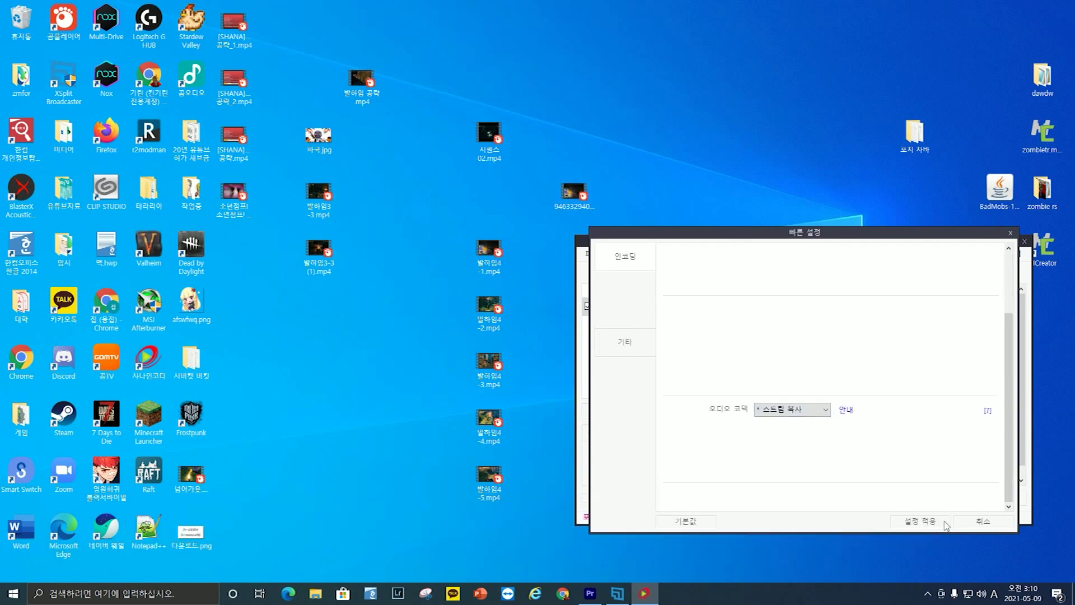
left_click(897, 524)
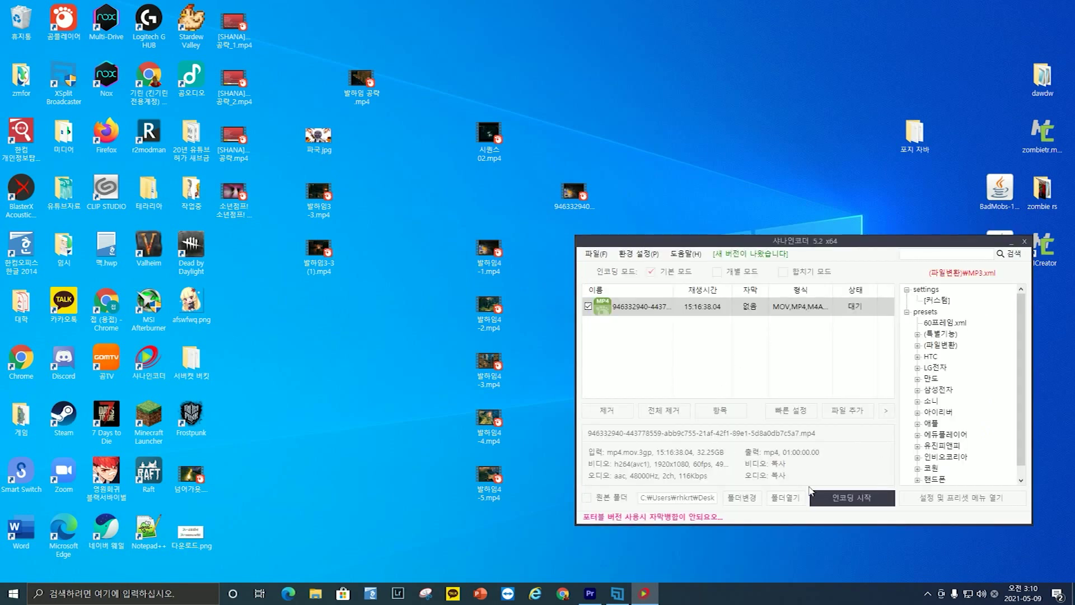
Encode the queued section, and compare the size and duration of the resulting [SHANA] file with the original recording
left_click(839, 499)
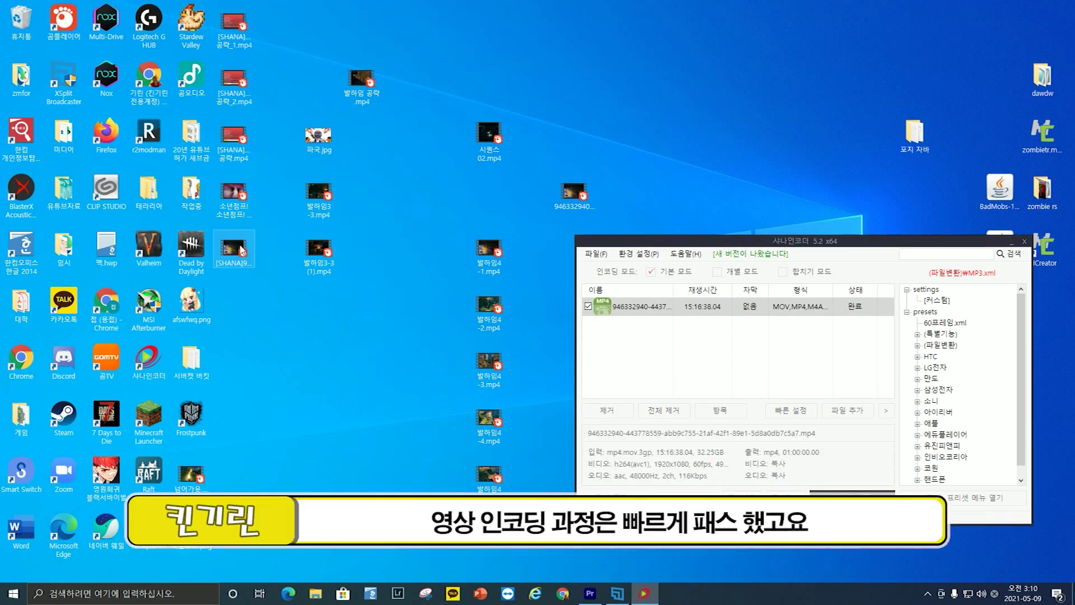
left_click(234, 248)
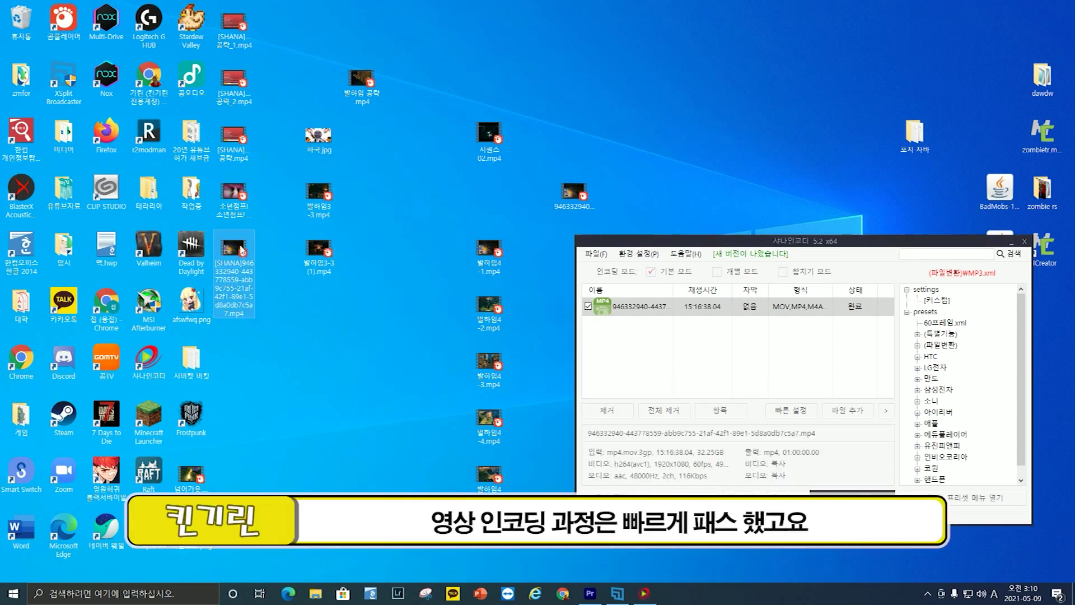
mouse_move(242, 249)
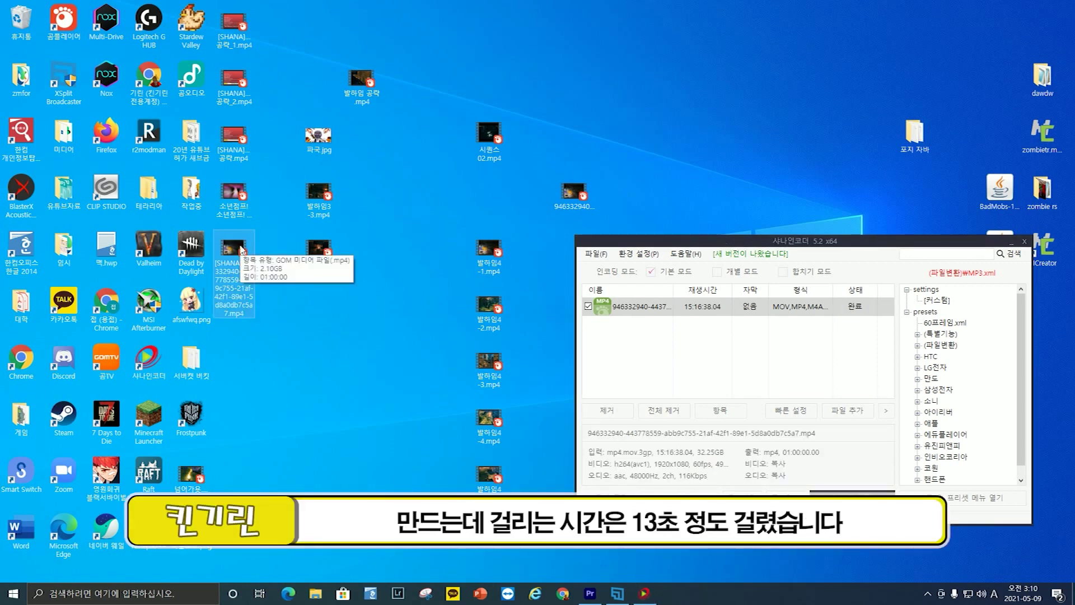
left_click(566, 197)
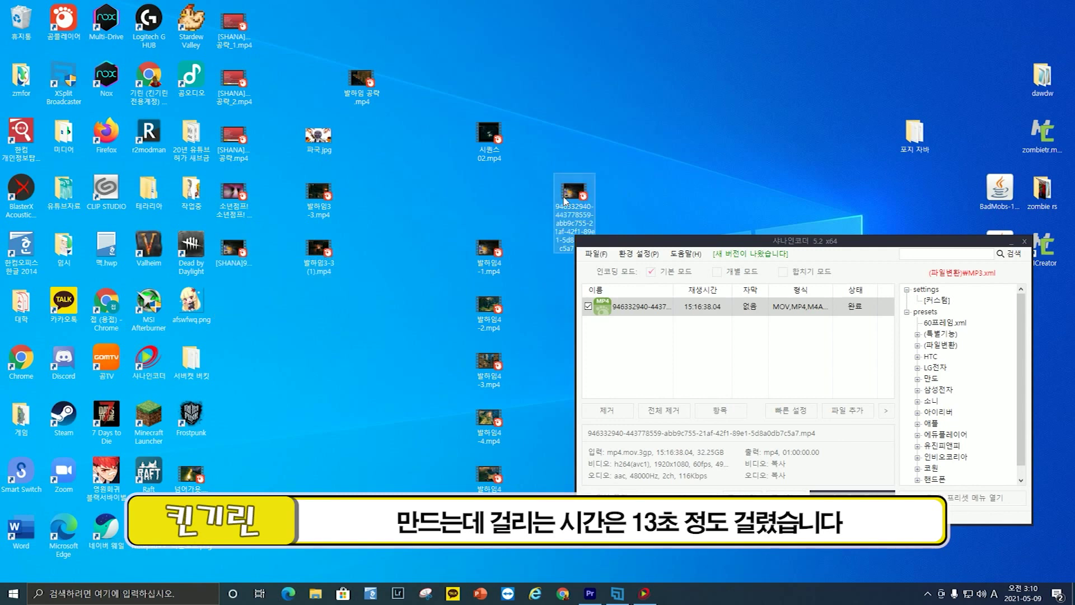
mouse_move(571, 199)
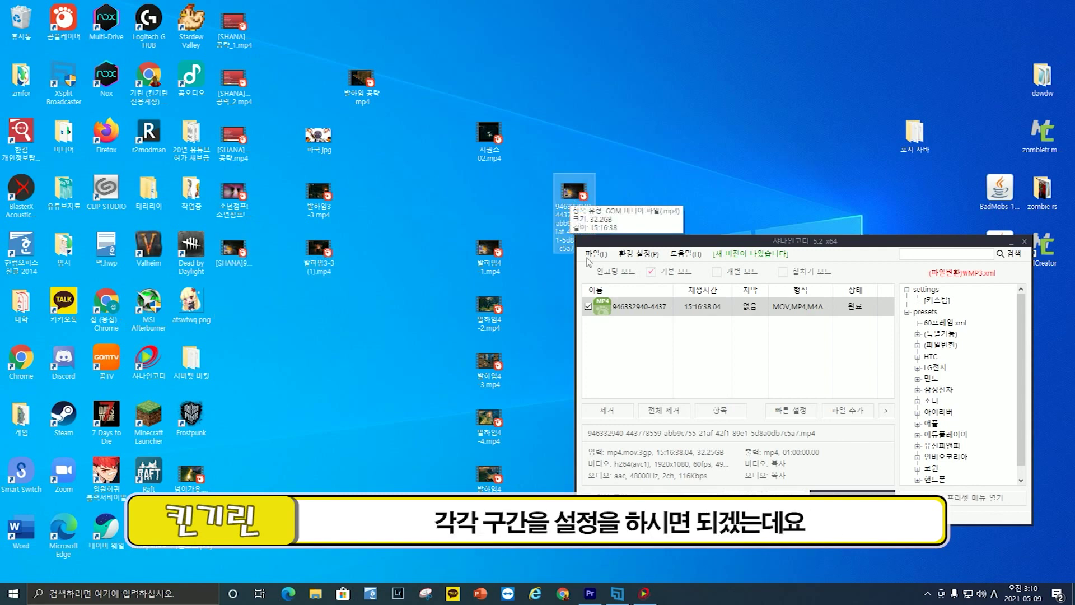
Add the long recording to the list a second time and enable a start and end time for the first entry
right_click(656, 310)
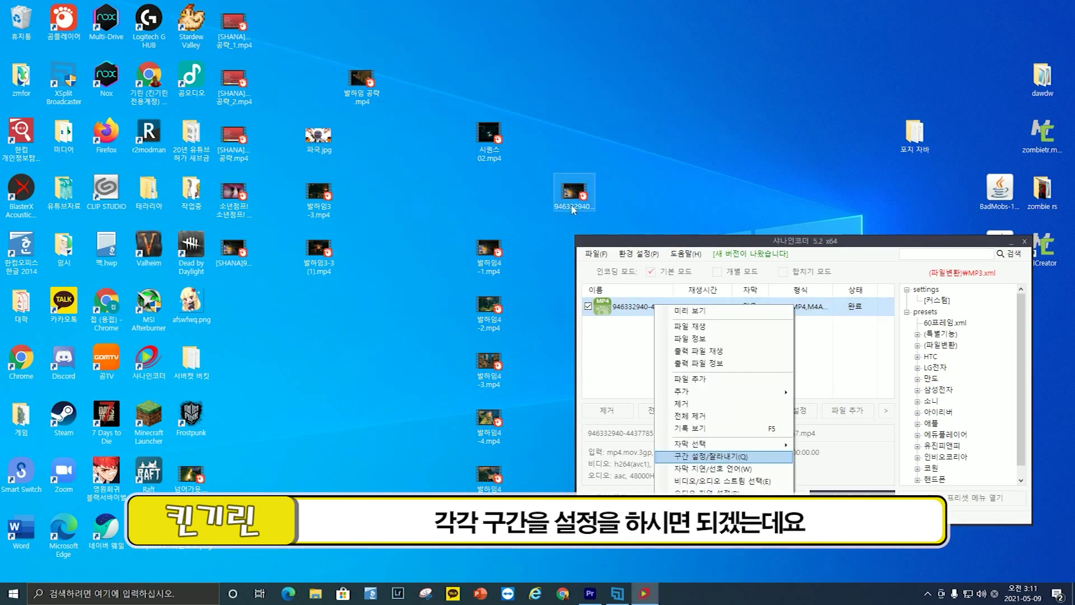
left_click(722, 456)
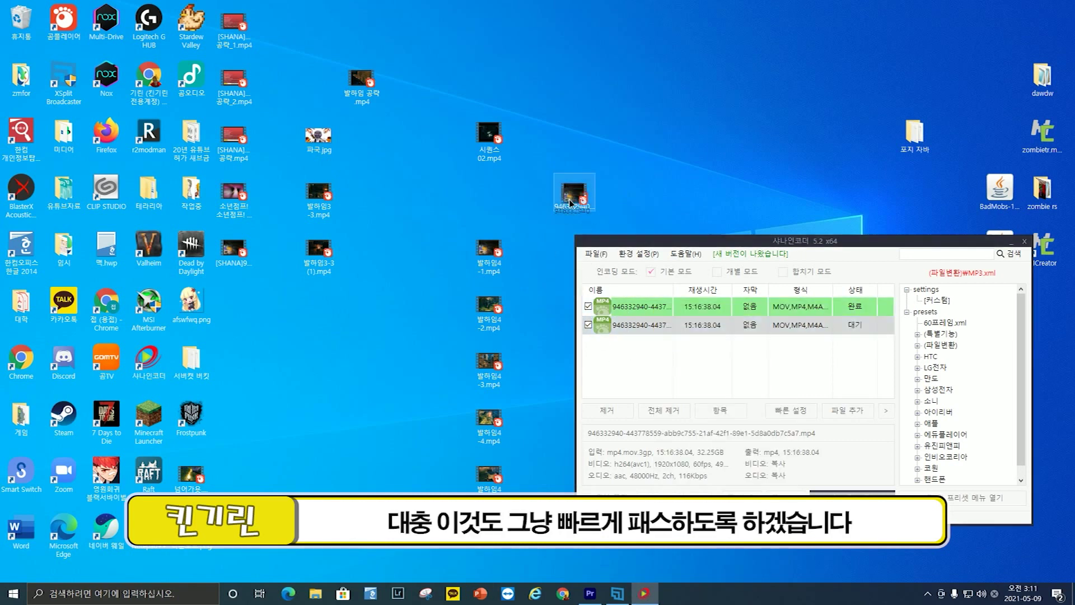
right_click(632, 309)
right_click(654, 315)
left_click(694, 466)
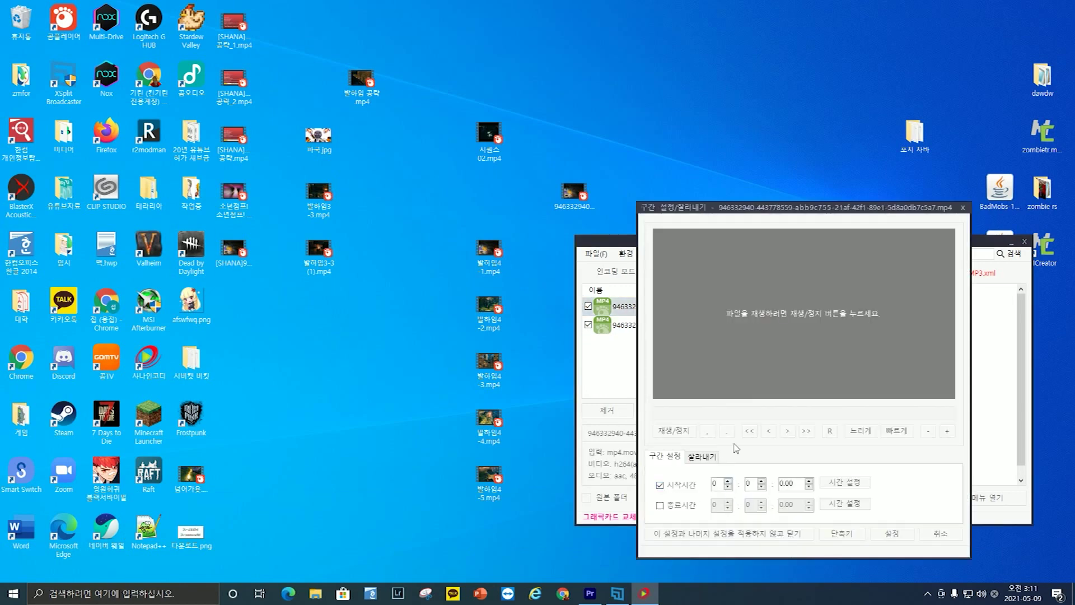
left_click(659, 505)
left_click(893, 535)
Set the second entry's range to start at 2 hours and end at 3 hours
right_click(636, 327)
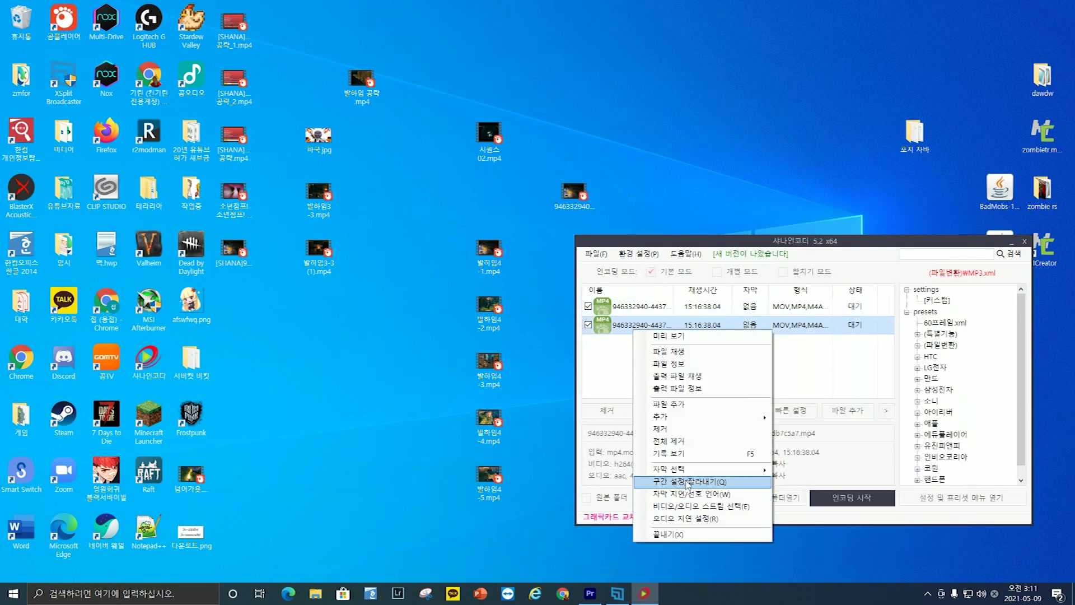
left_click(694, 480)
left_click(728, 481)
left_click(728, 481)
left_click(659, 505)
left_click(728, 502)
left_click(728, 502)
left_click(728, 501)
left_click(727, 501)
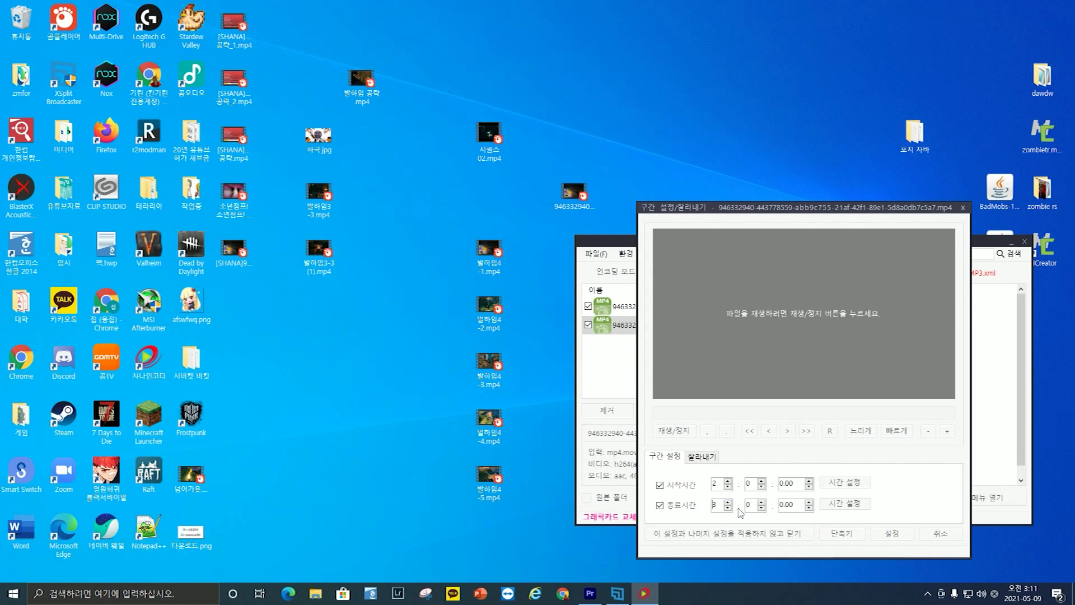
left_click(892, 535)
left_click(807, 411)
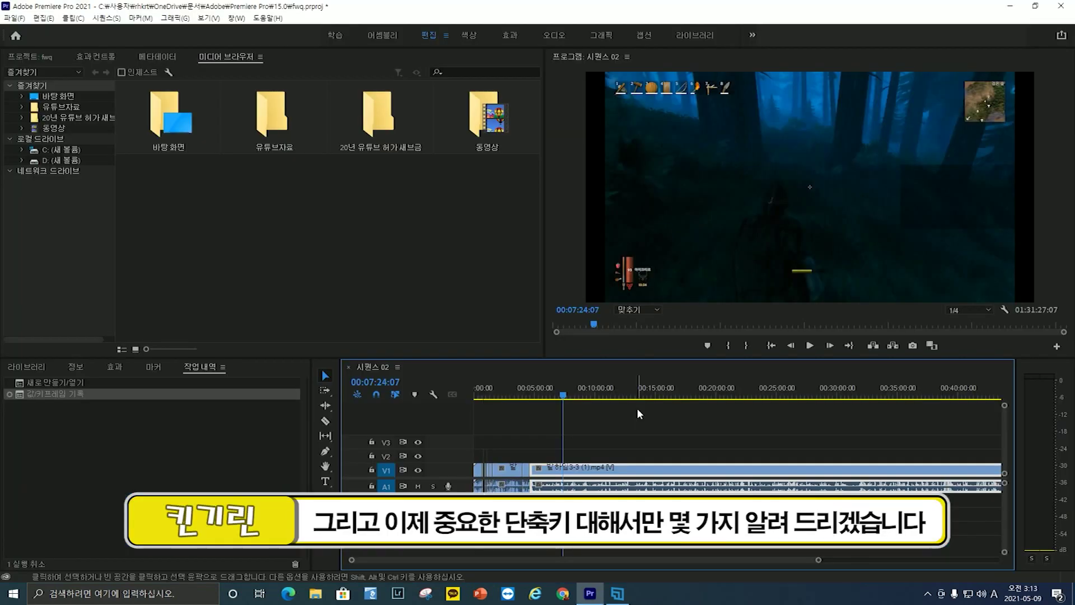
In Premiere Pro, try the Razor and Selection tools and cut only the audio of the 발하임3-3 (1).mp4 clip at 00:07:24:07
key("c")
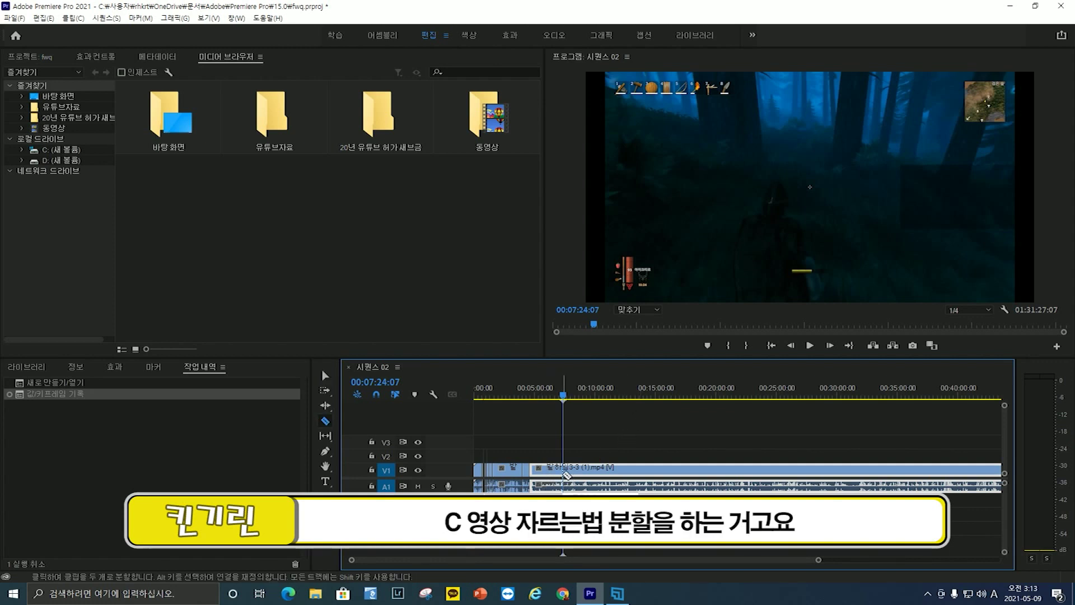
key("v")
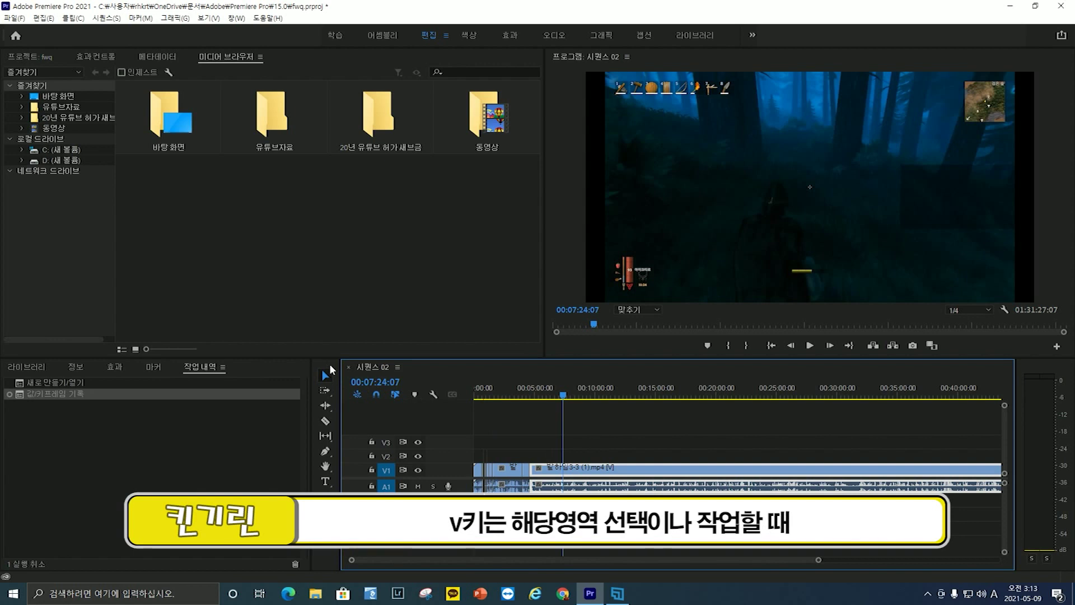
key("c")
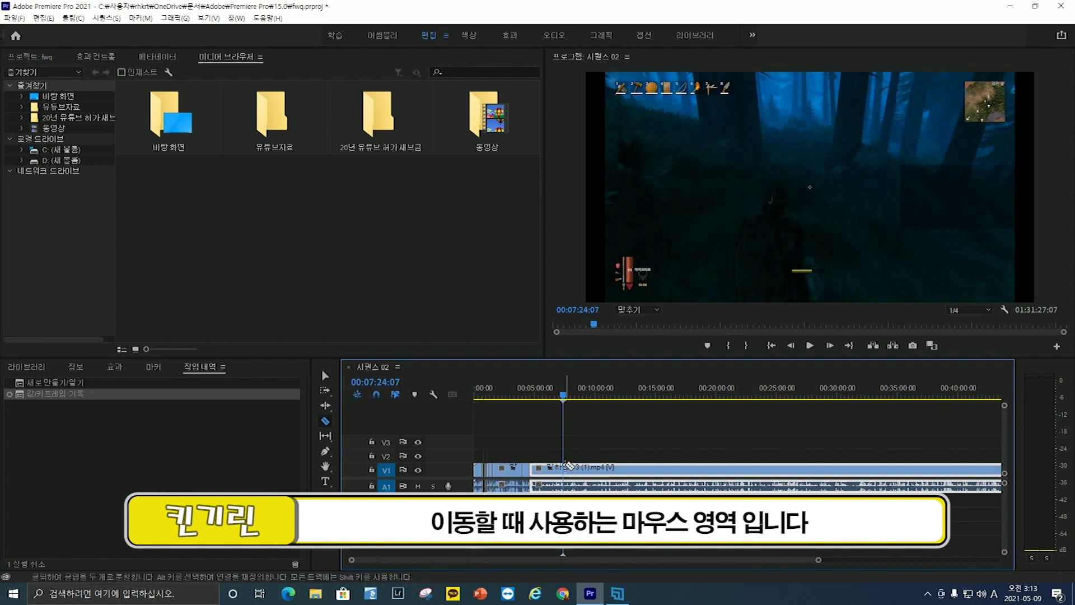
left_click(563, 469)
Move the playhead to 00:06:30:47 and cut the 발하임3-3 (1).mp4 clip near it with the Razor tool
key("=")
key("=")
key("=")
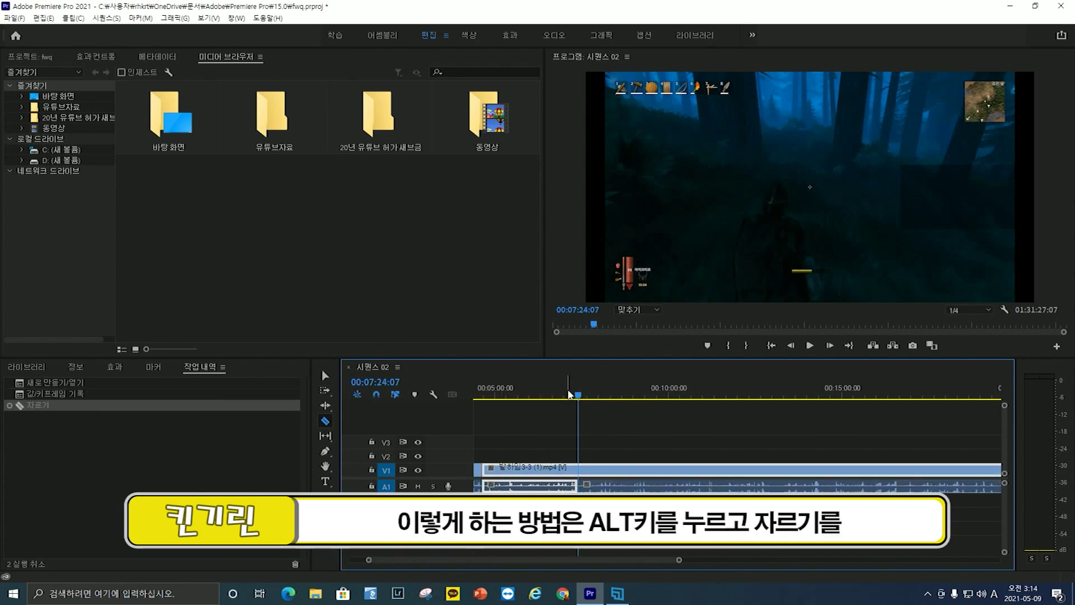
left_click_drag(577, 394, 546, 394)
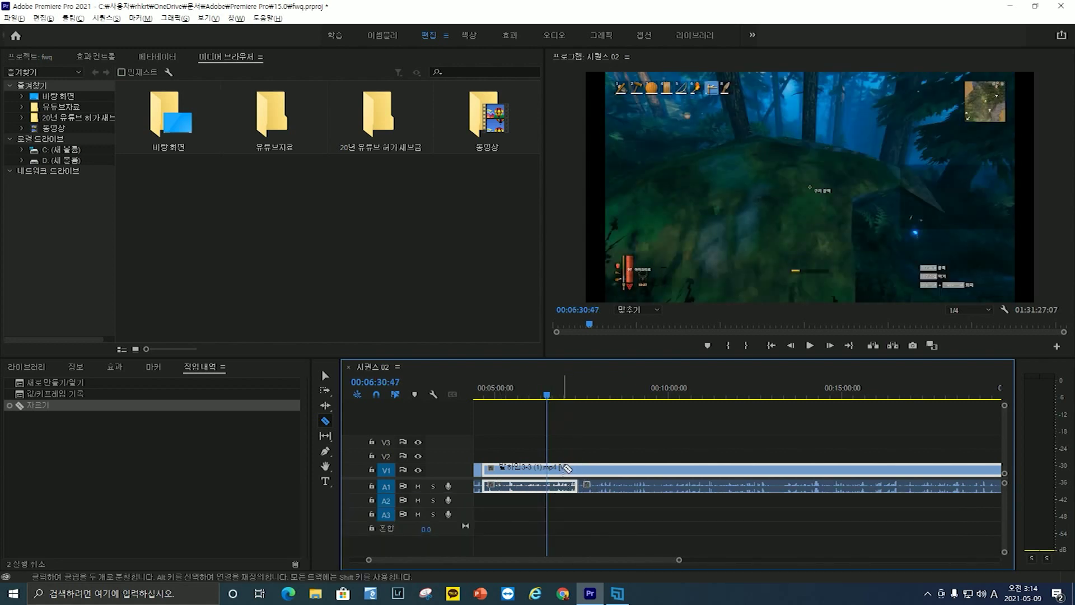
left_click(551, 474)
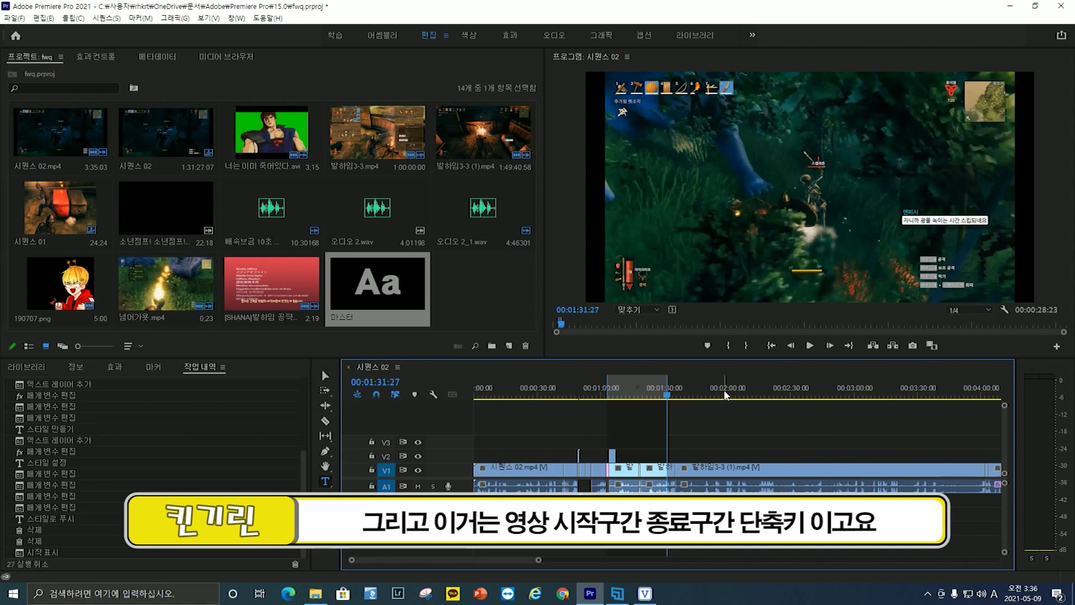
Mark in and out points spanning 00:01:55:50 from the start of sequence 시퀀스 02, and clear the in point
left_click_drag(594, 385, 583, 388)
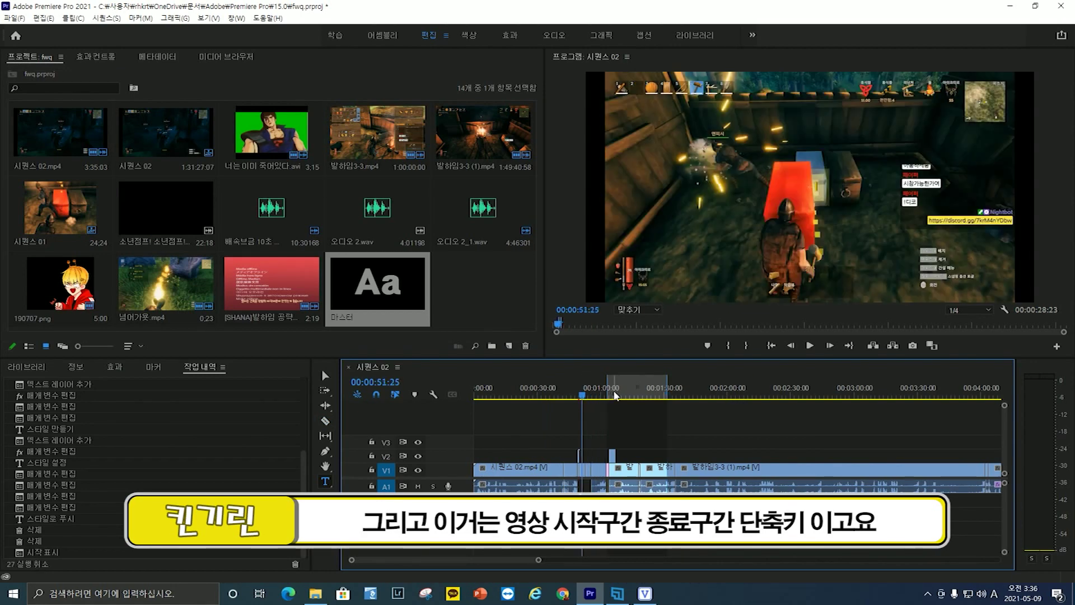
key("o")
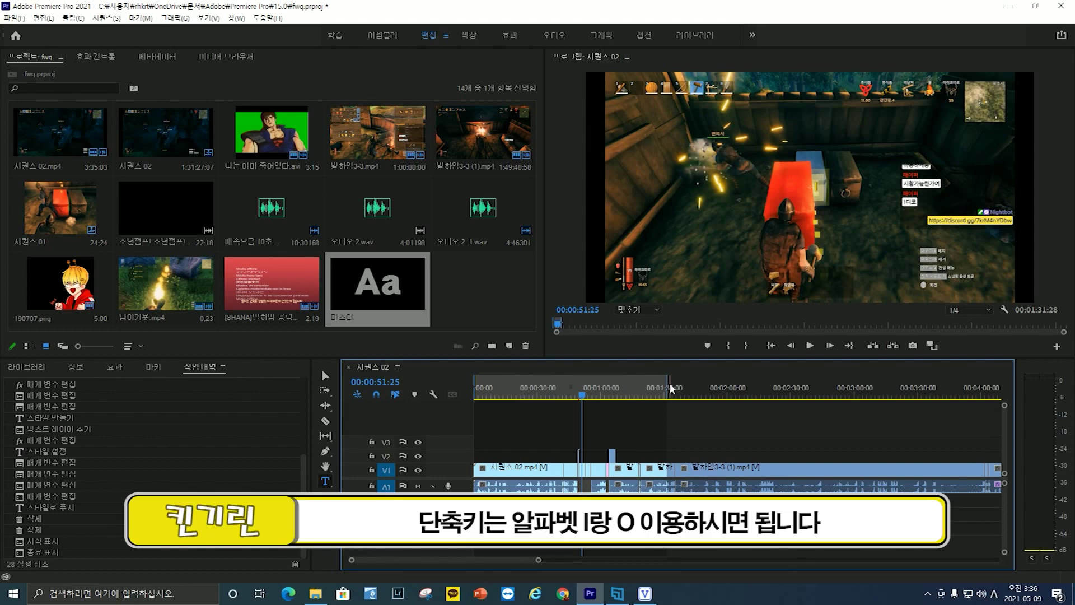
mouse_move(670, 388)
left_mouse_down()
mouse_move(641, 389)
mouse_move(645, 423)
mouse_move(676, 450)
left_mouse_up()
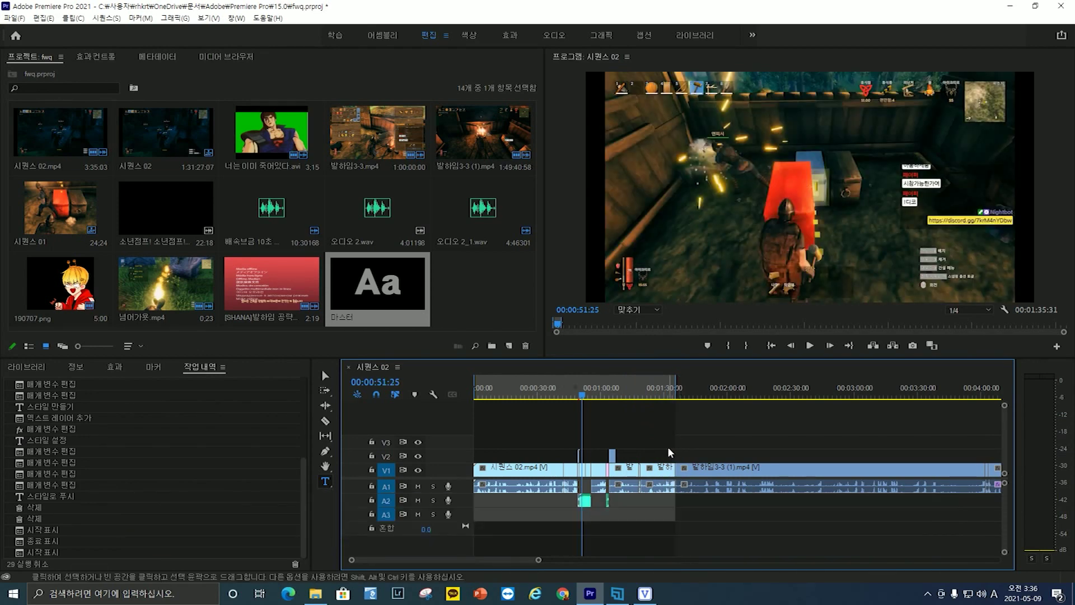
key("ctrl+m")
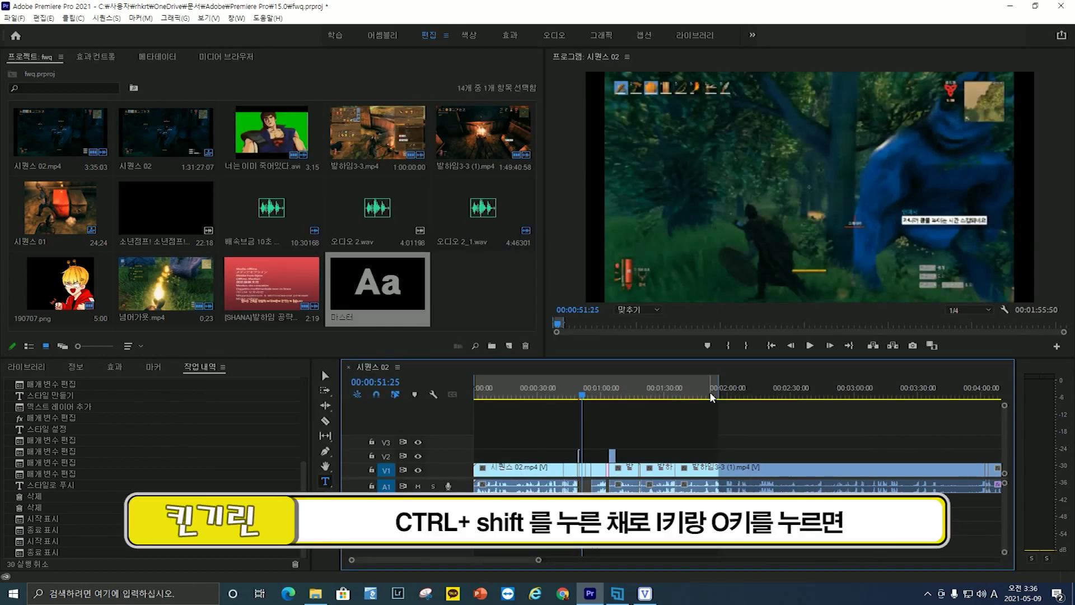
key("o")
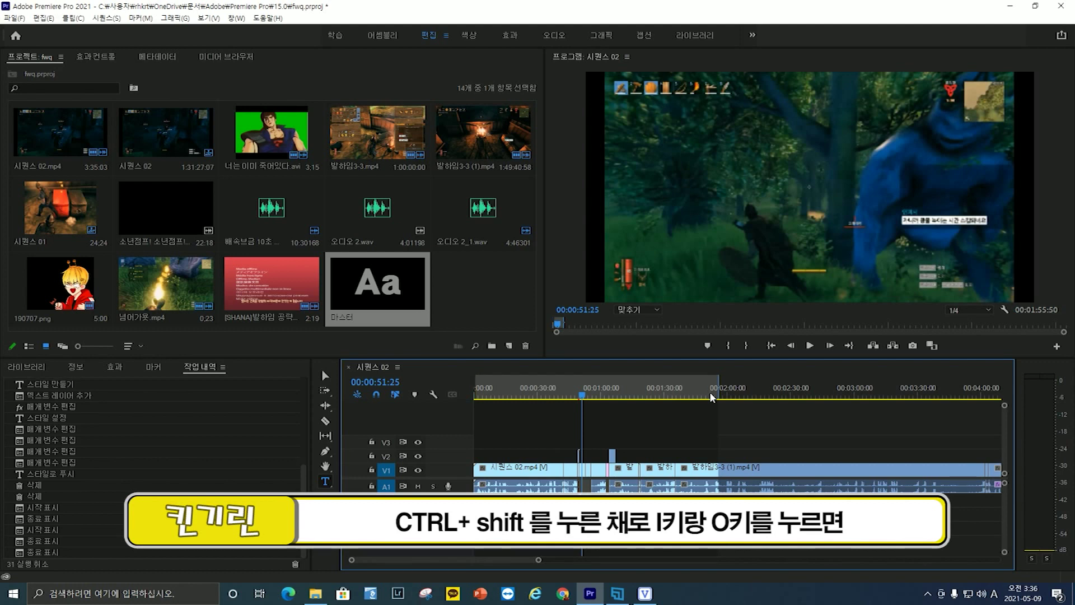
key("ctrl+shift+i")
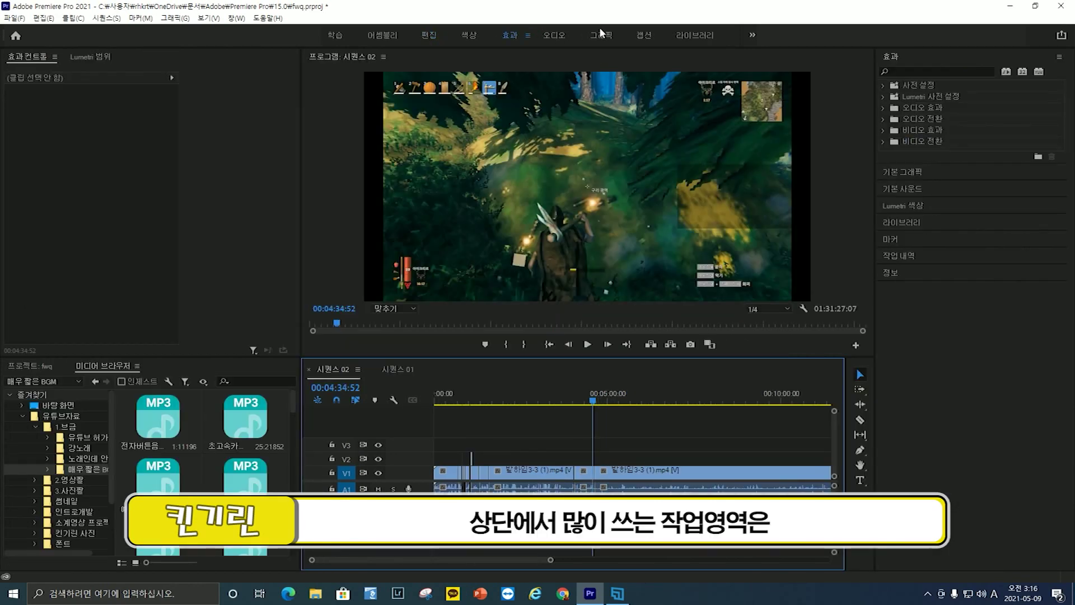
Switch to the Editing (편집) workspace and select the 동영상 folder in the media browser
left_click(429, 36)
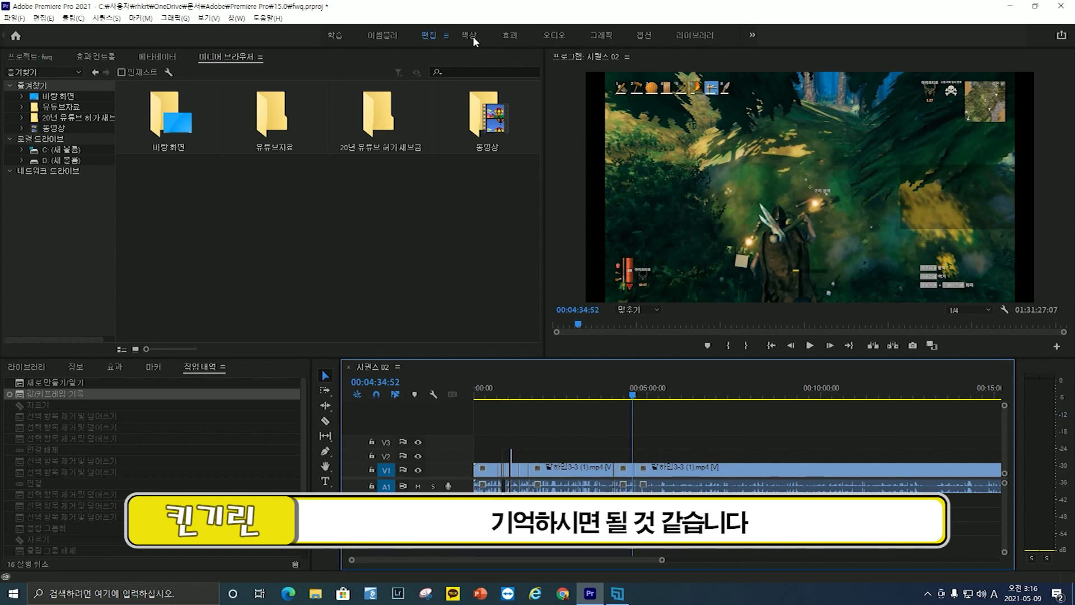
left_click(486, 119)
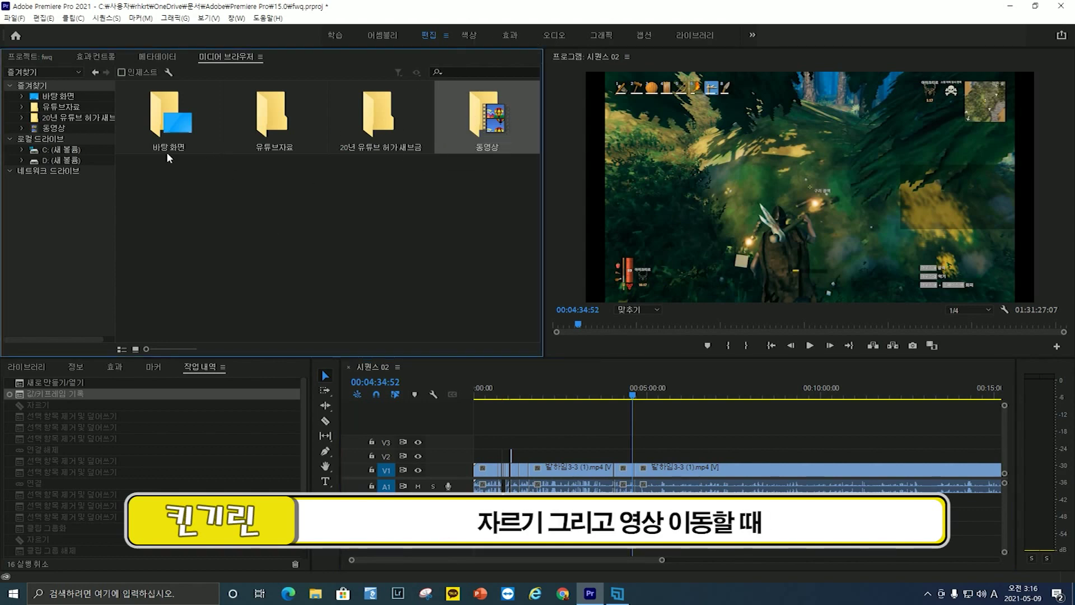
Select the position (위치) property of the 발하임3-3 (1).mp4 clip following 00:04:34:52 and switch to the Effects (효과) workspace
left_click(90, 56)
left_click(684, 469)
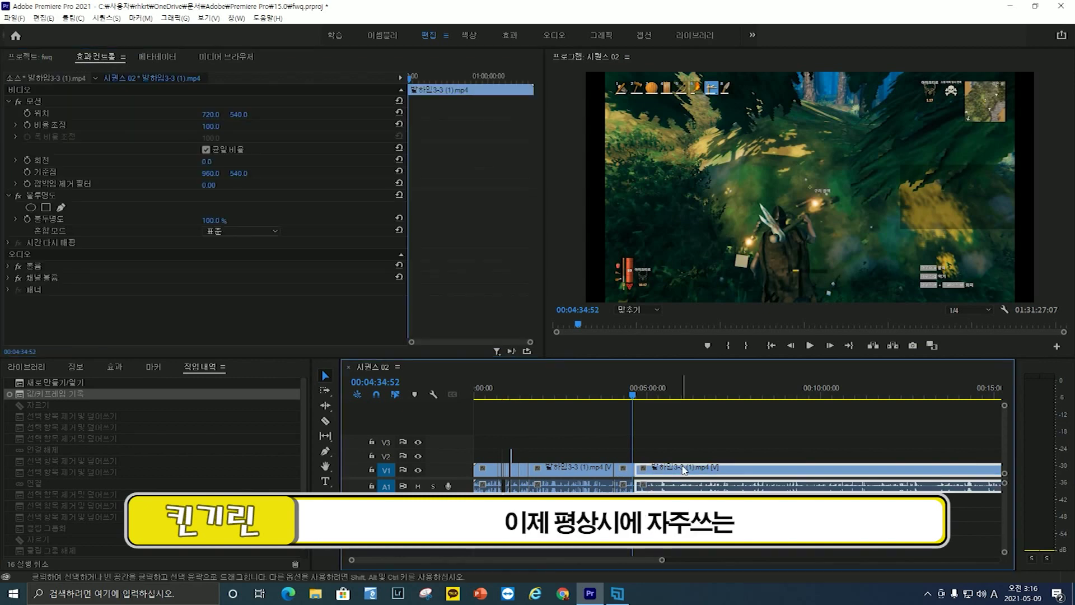
left_click(53, 115)
left_click(509, 35)
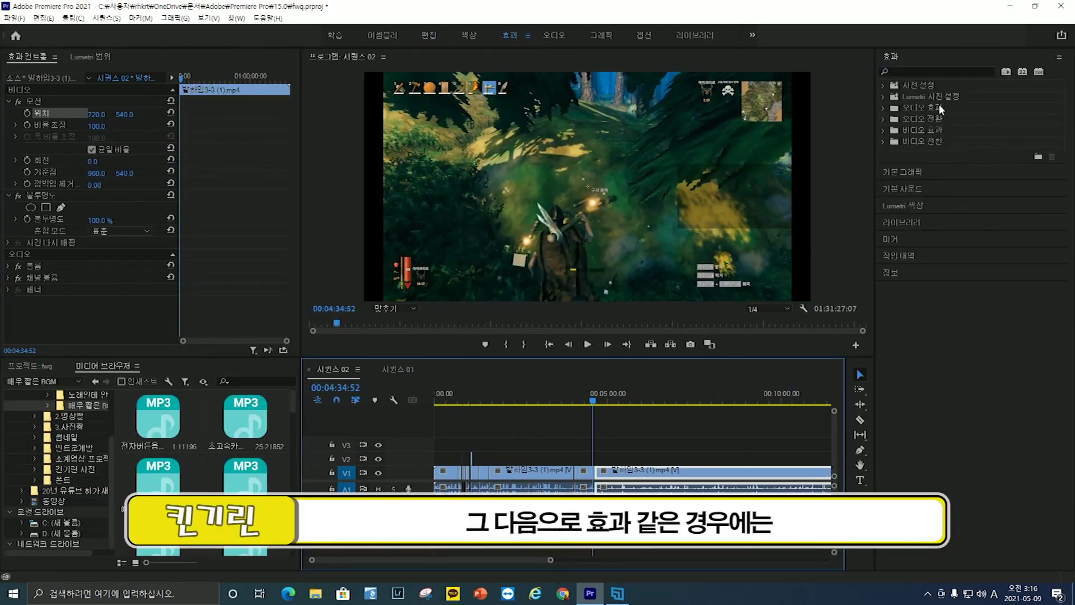
Expand the video effects, video transitions and audio transitions folders, including the 크로스페이드 (crossfade) group
left_click(931, 132)
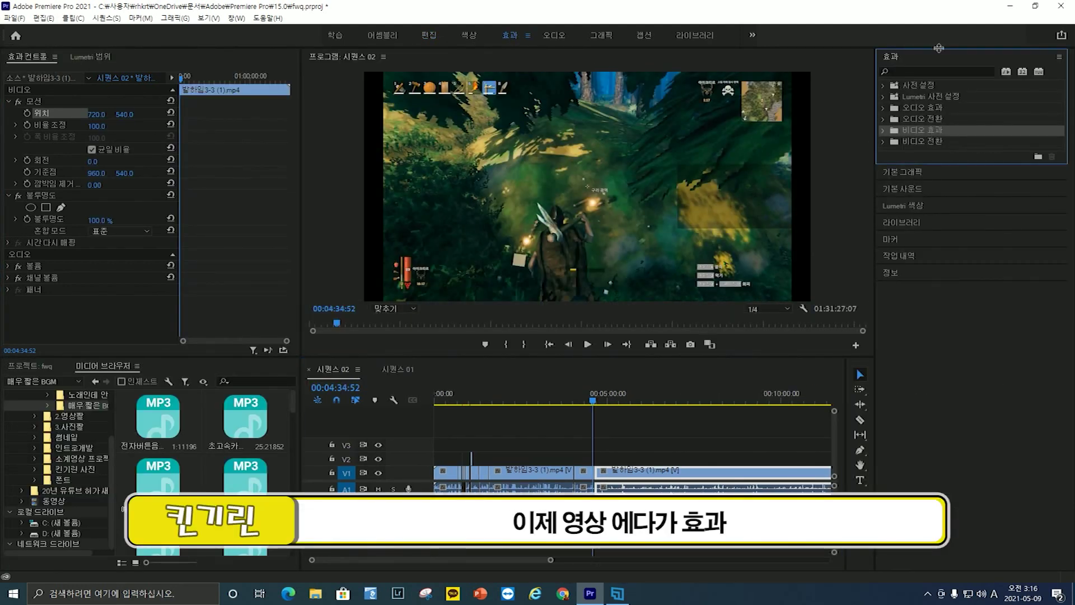
double_click(916, 132)
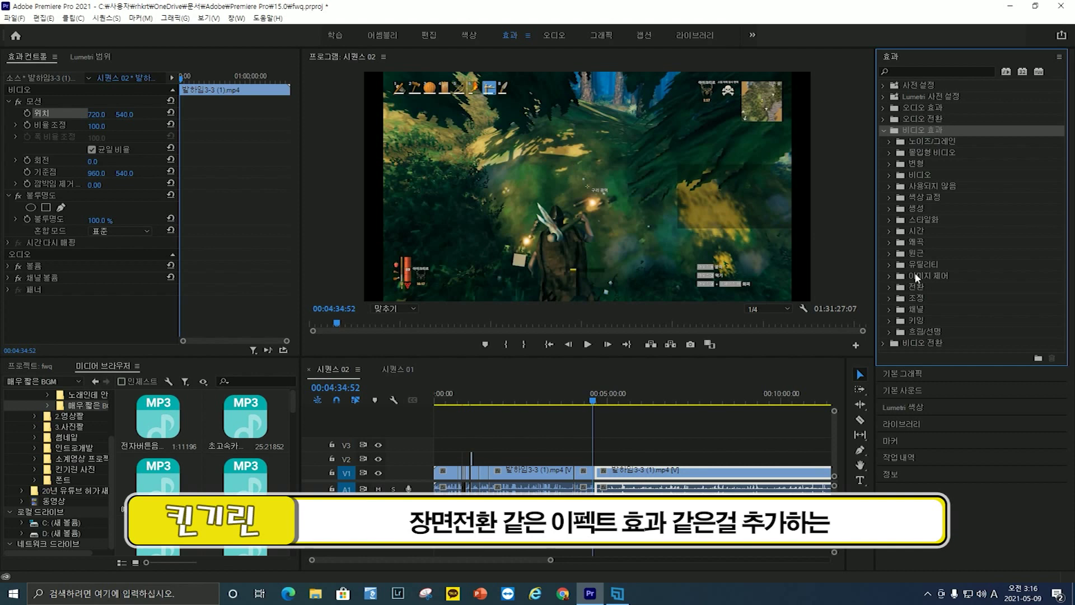
double_click(921, 345)
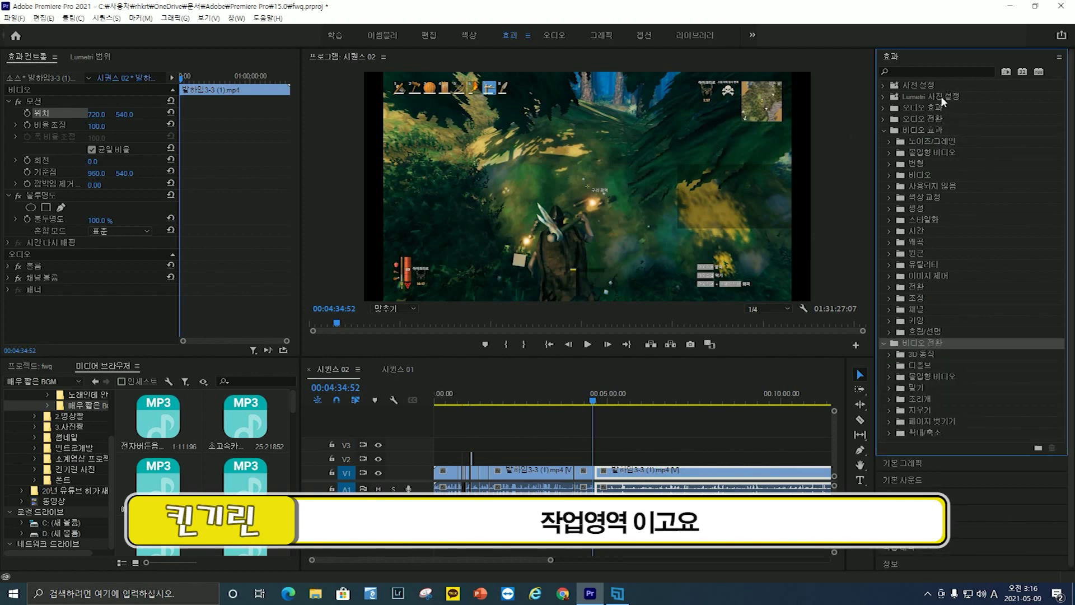
left_click(919, 115)
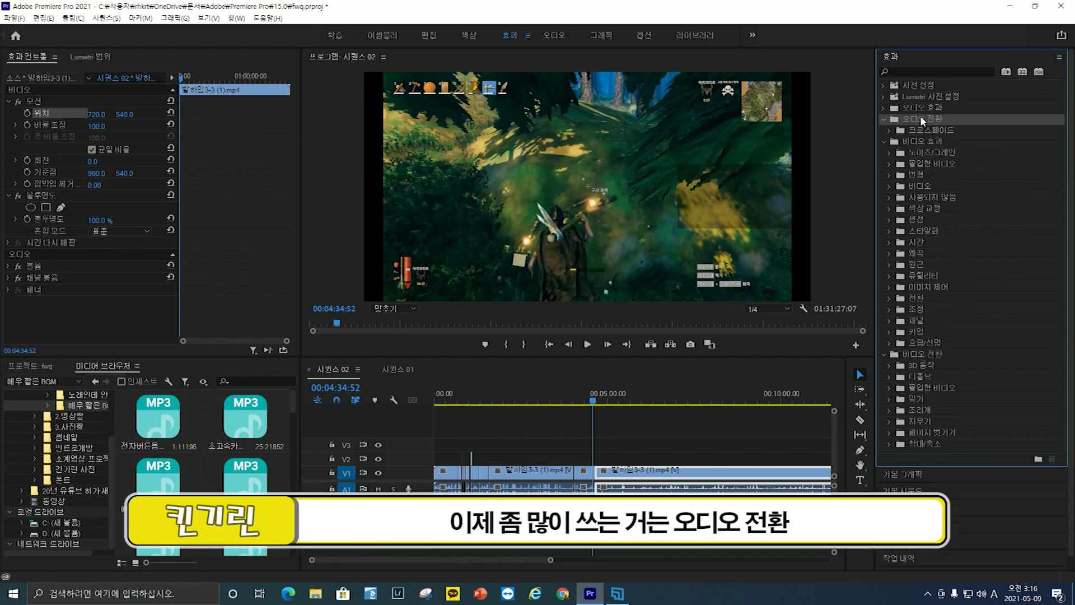
double_click(925, 130)
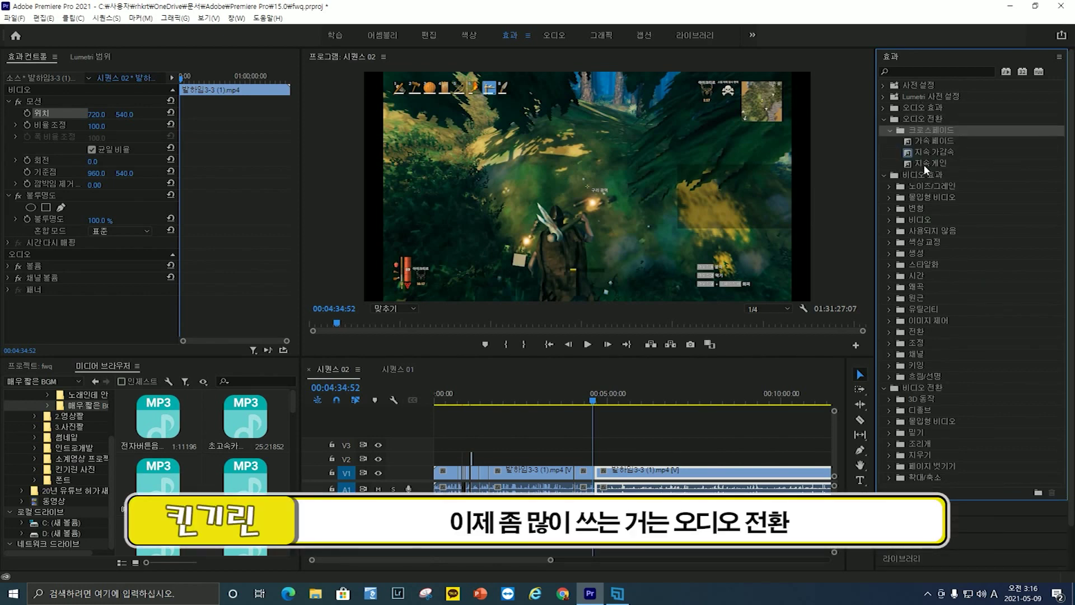
Play sequence 시퀀스 02 from about 00:04:22, ahead of the cut between the two 발하임3-3 (1).mp4 clips
left_click(587, 401)
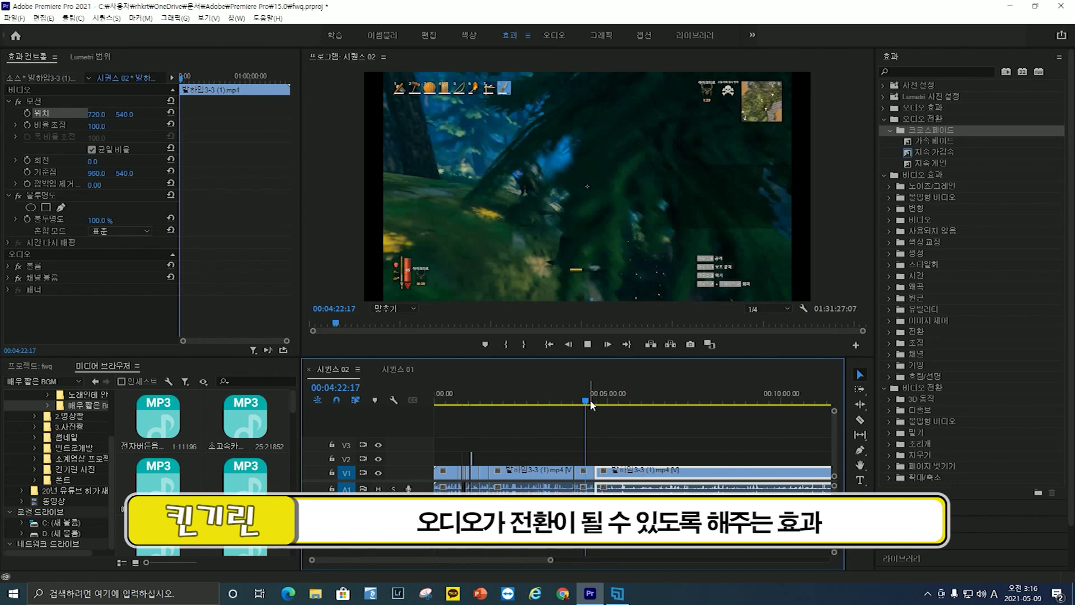
scroll(605, 402, "up", 5)
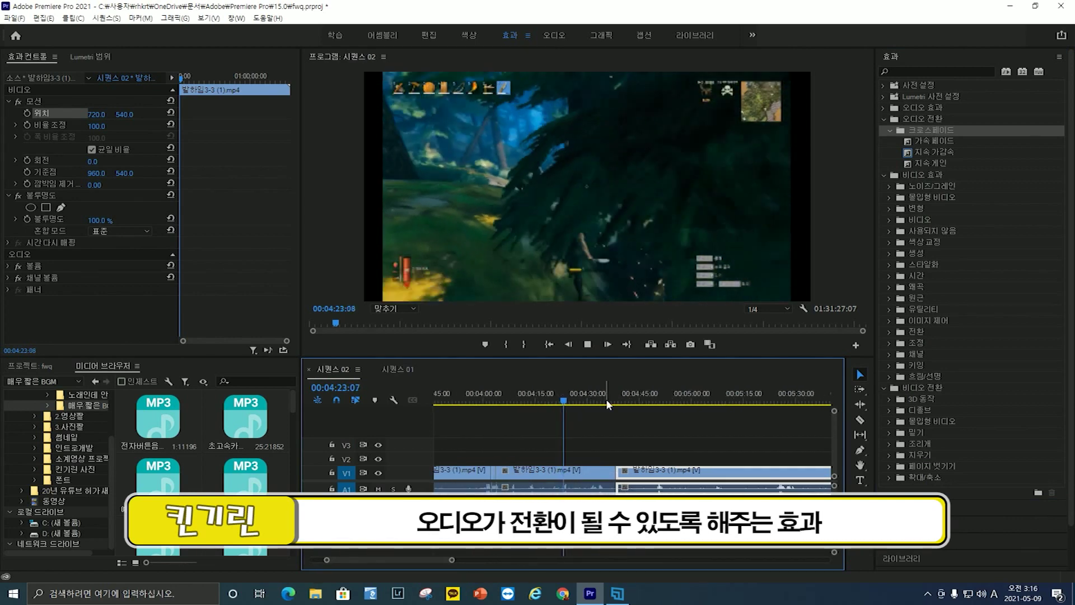
key("space")
key("space")
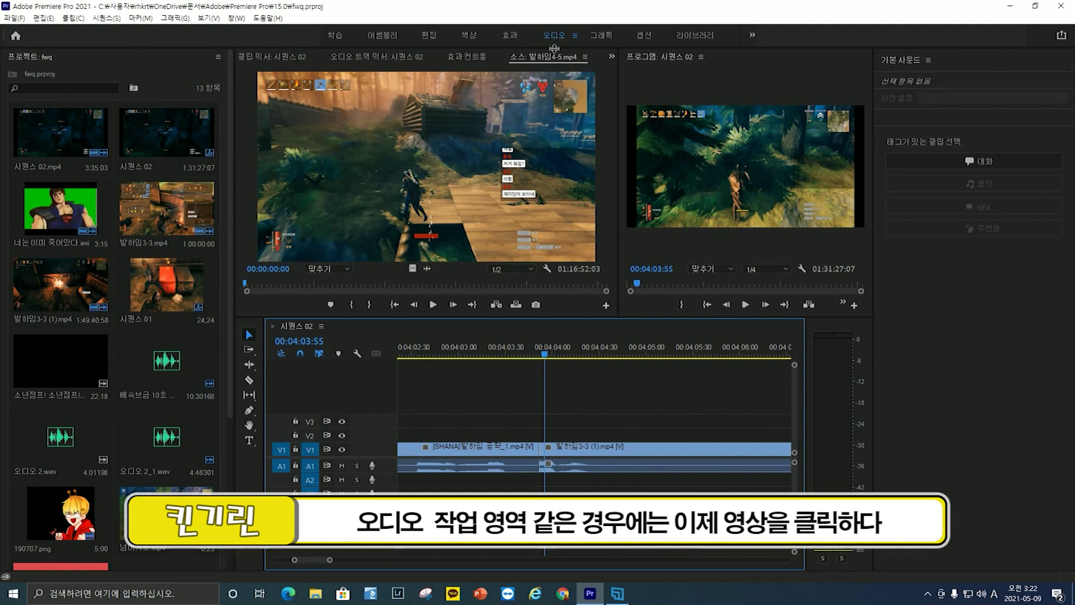
Select the 발하임3-3 (1).mp4 clip at 00:04:03:55 in the Audio (오디오) workspace and play it to 00:04:13:14
left_click(595, 455)
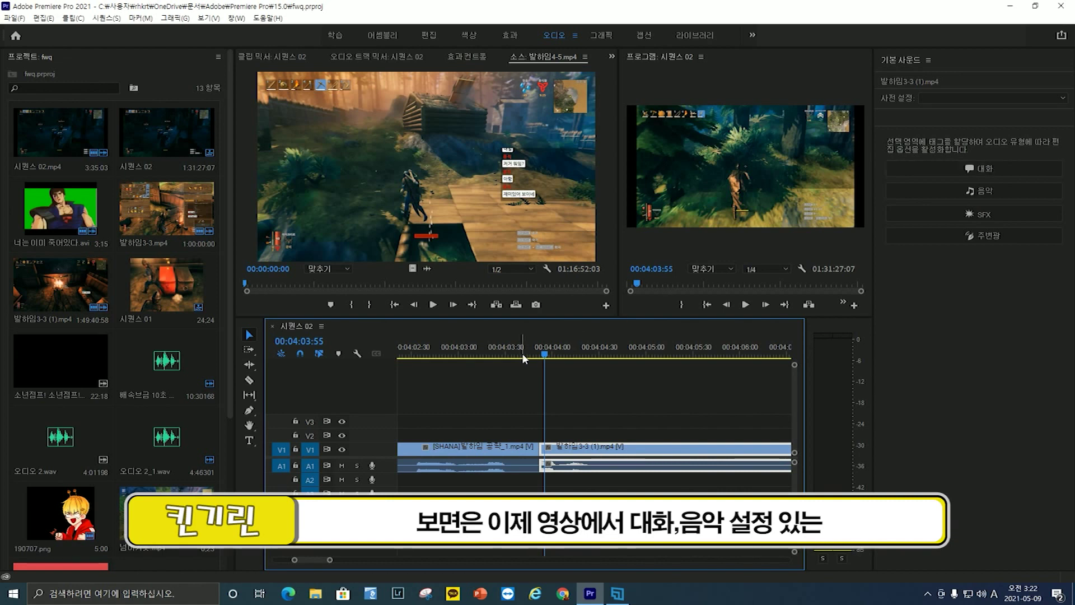
key("space")
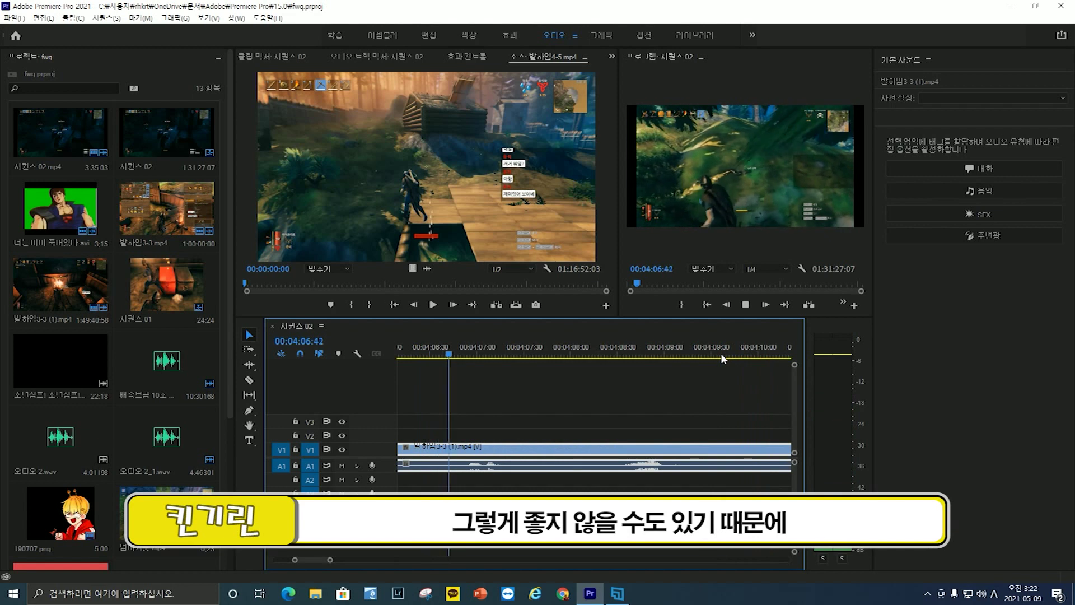
left_click(665, 379)
key("space")
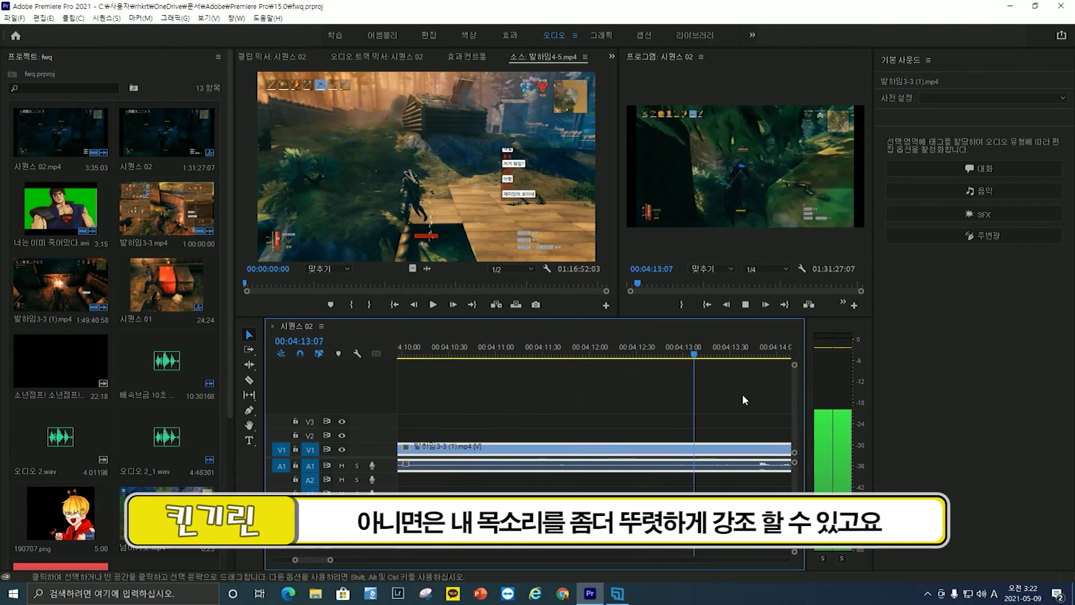
key("space")
Tag the selected clip's audio as dialogue (대화), move the playhead to about 00:04:10:35 and open the 음량 settings
left_click(948, 171)
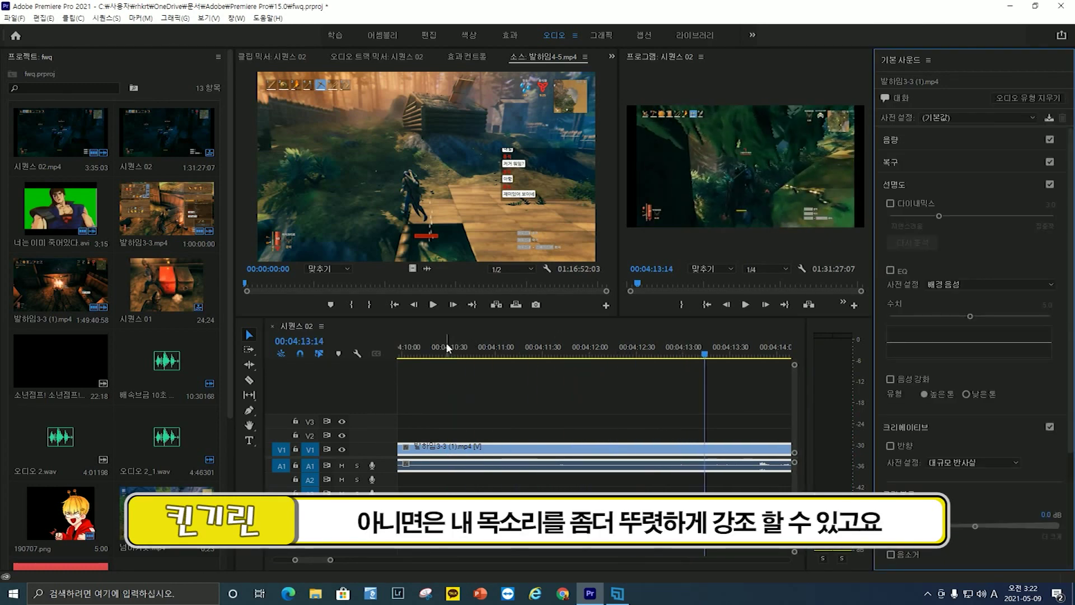
left_click(465, 347)
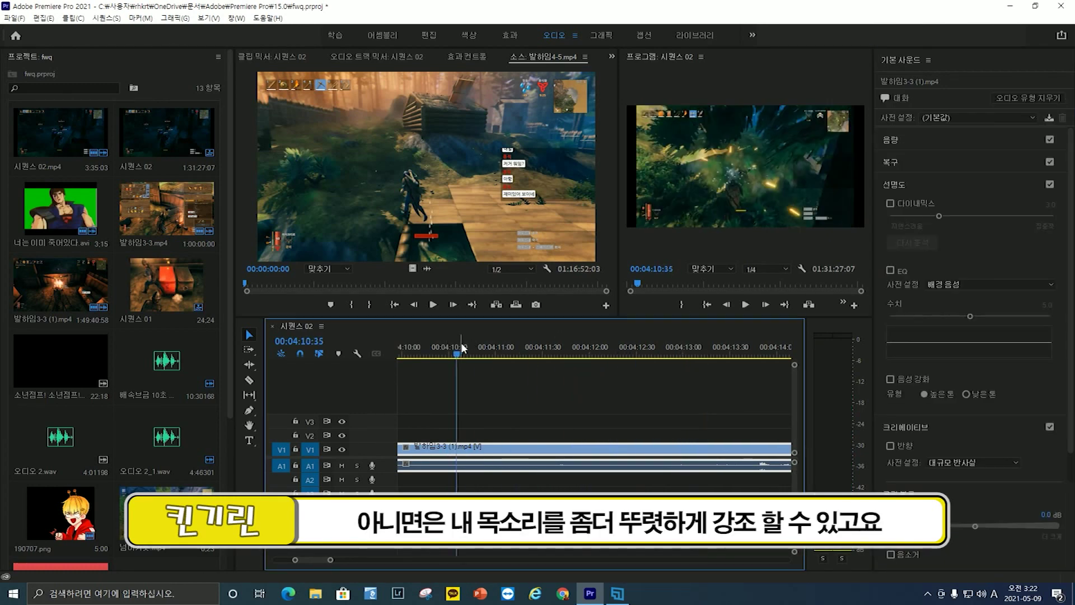
left_click(980, 138)
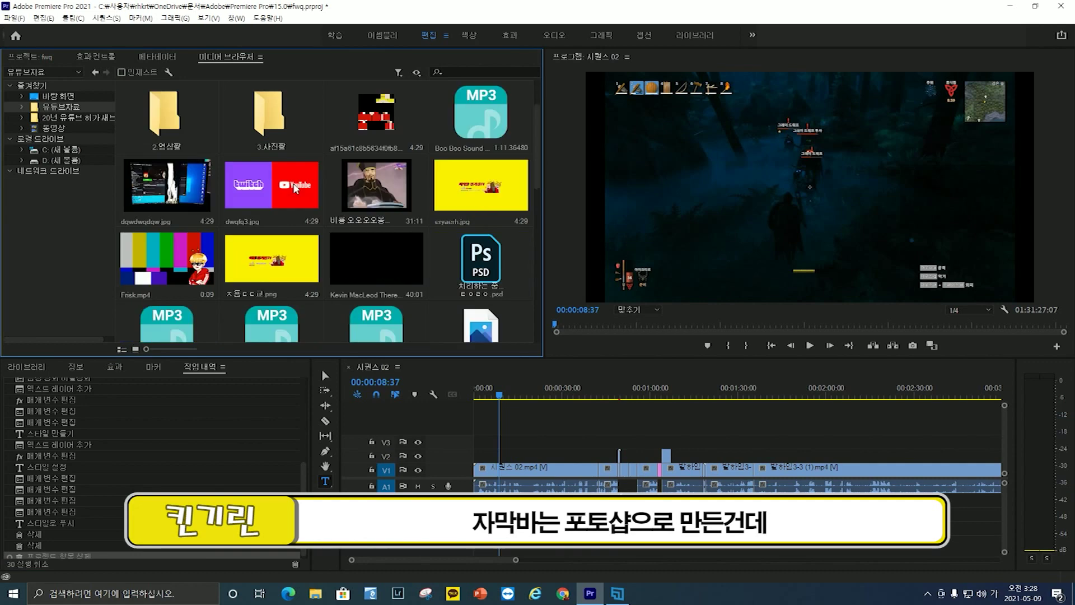
Place the 자막바 1.png caption bar from the 유튜브자료 folder on track V2 at about 00:00:08:37
scroll(295, 189, "down", 10)
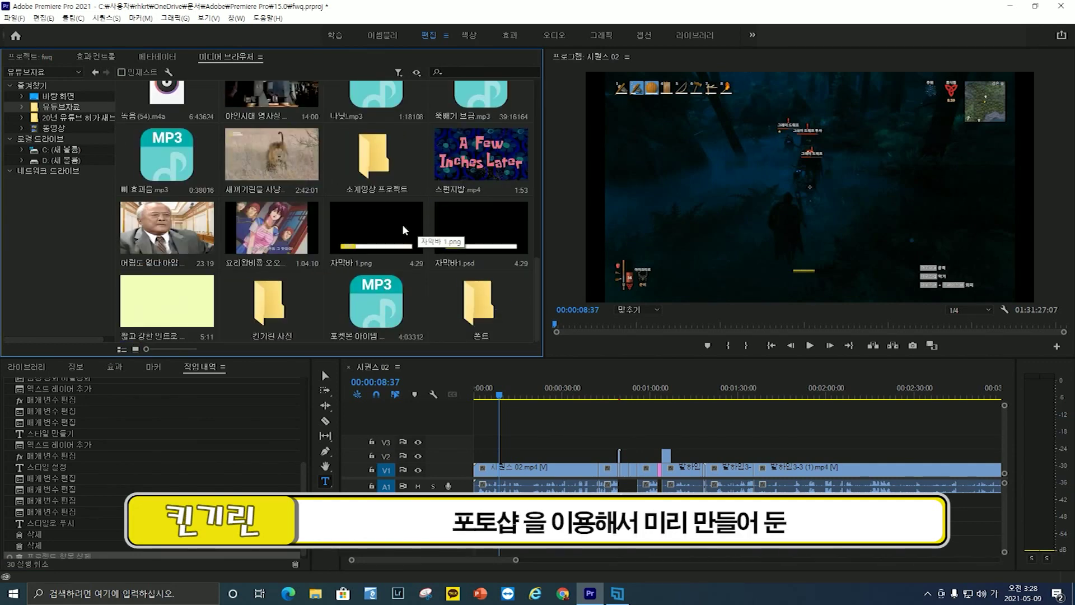
left_click_drag(369, 228, 502, 459)
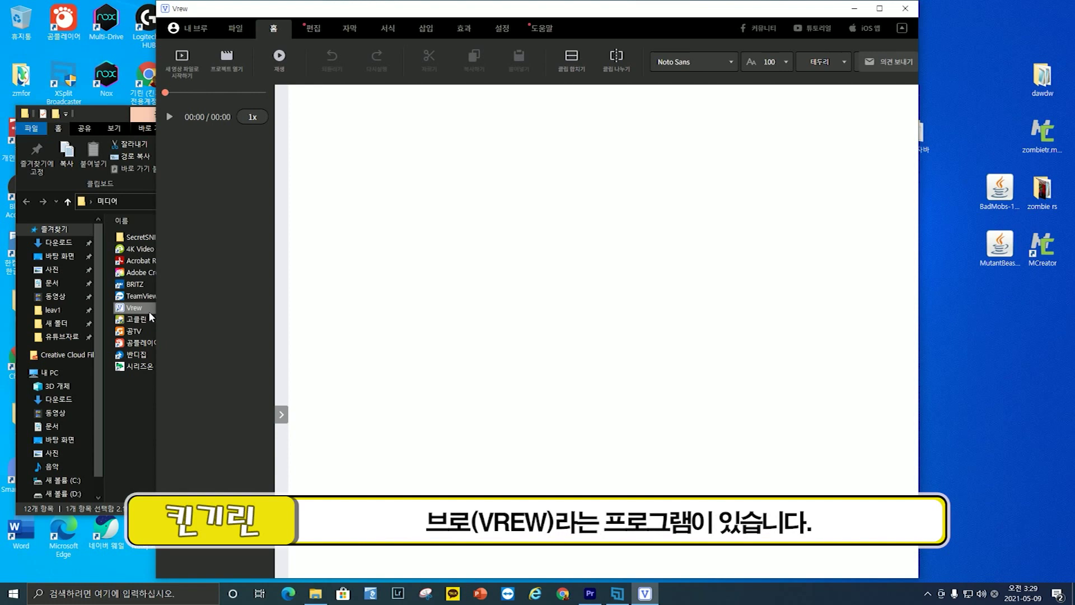
In Vrew, export the subtitled [SHANA]발하임 공략_1.mp4 project as Premiere Pro xml at the original frame rate (60p)
left_click_drag(436, 9, 562, 184)
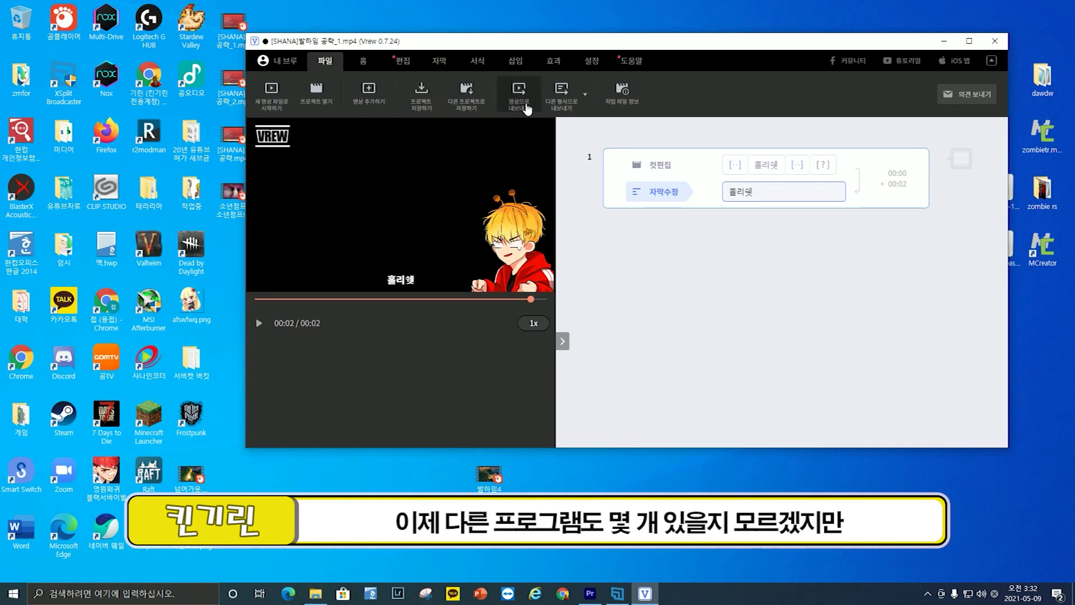
left_click(564, 101)
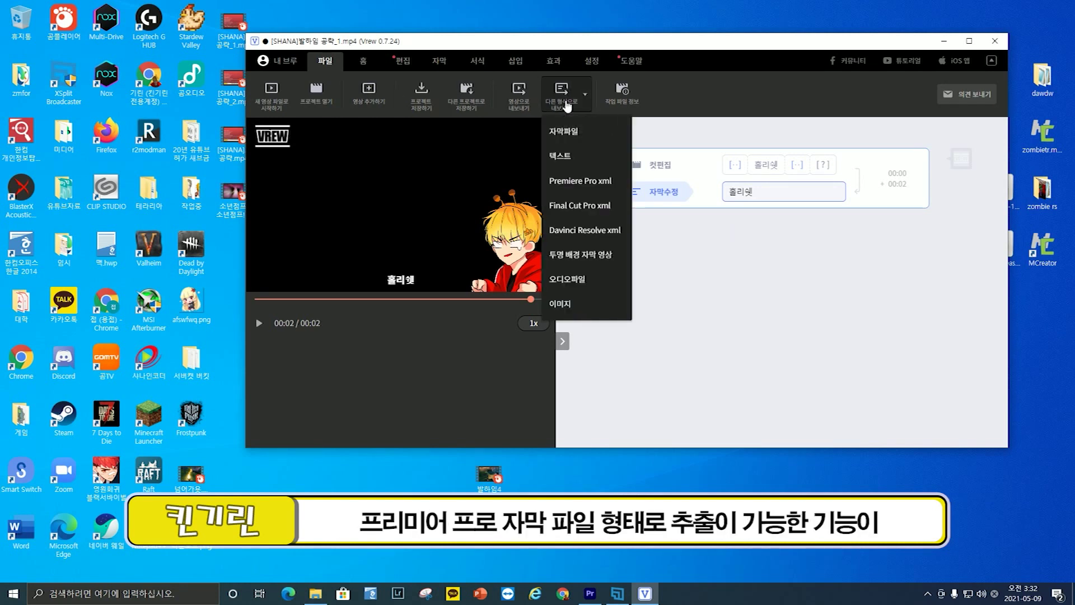
left_click(607, 187)
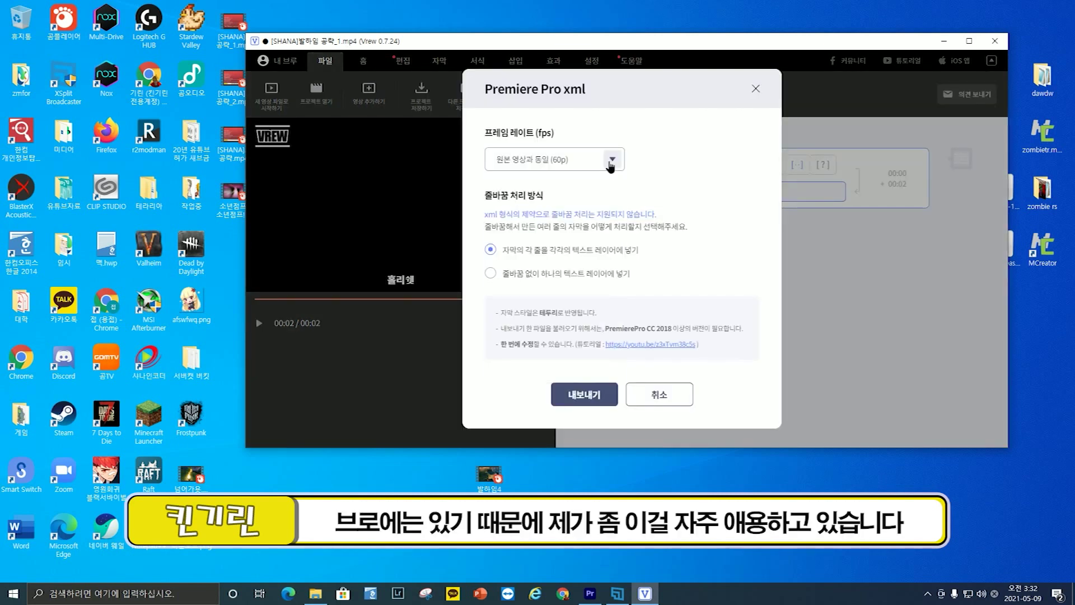
left_click(595, 395)
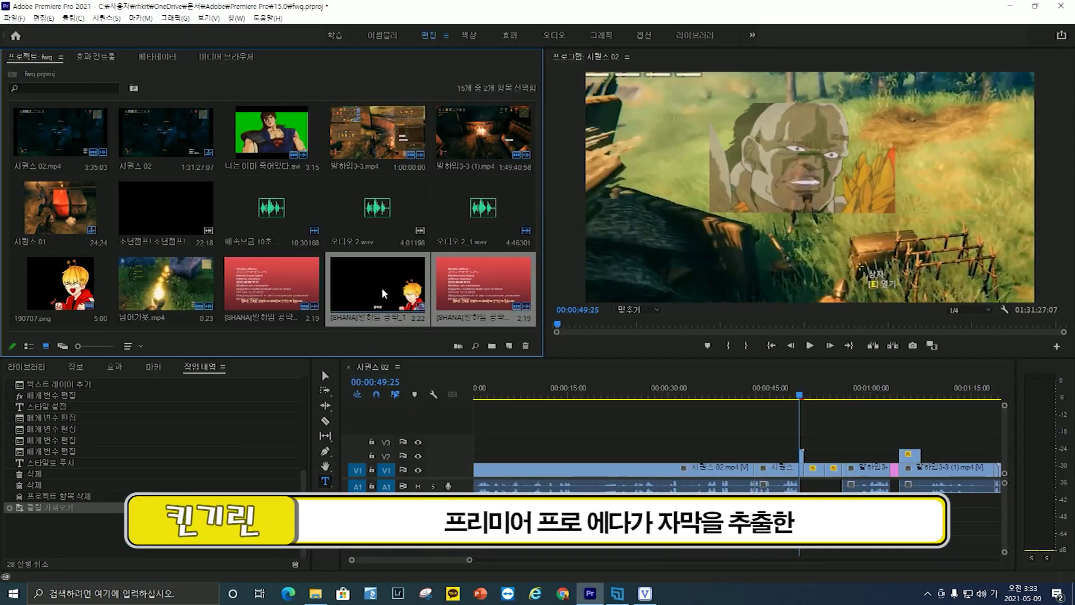
In Premiere Pro, place the imported [SHANA]발하임 공략_1 subtitle sequence on track V2 near 00:00:43 and move the playhead close to it
left_click_drag(384, 293, 760, 451)
left_click(740, 389)
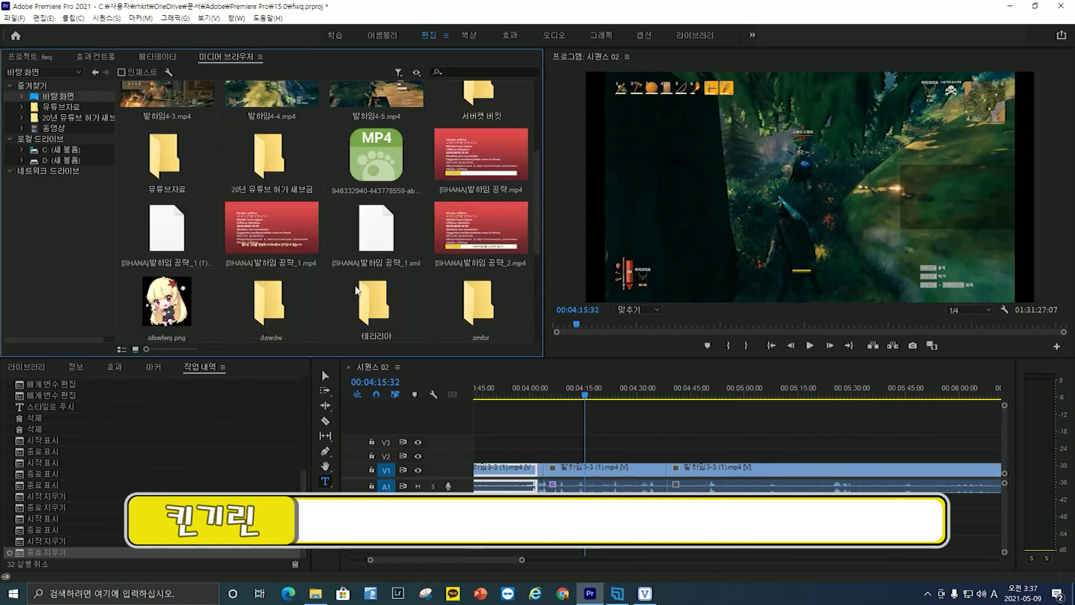
Insert 넘어가욧.mp4 from the 바탕 화면 folder at the cut near 00:04:38 and move the playhead to 00:04:38:34
scroll(356, 290, "up", 1)
left_click_drag(376, 117, 668, 485)
left_click(668, 394)
left_click_drag(667, 393, 670, 393)
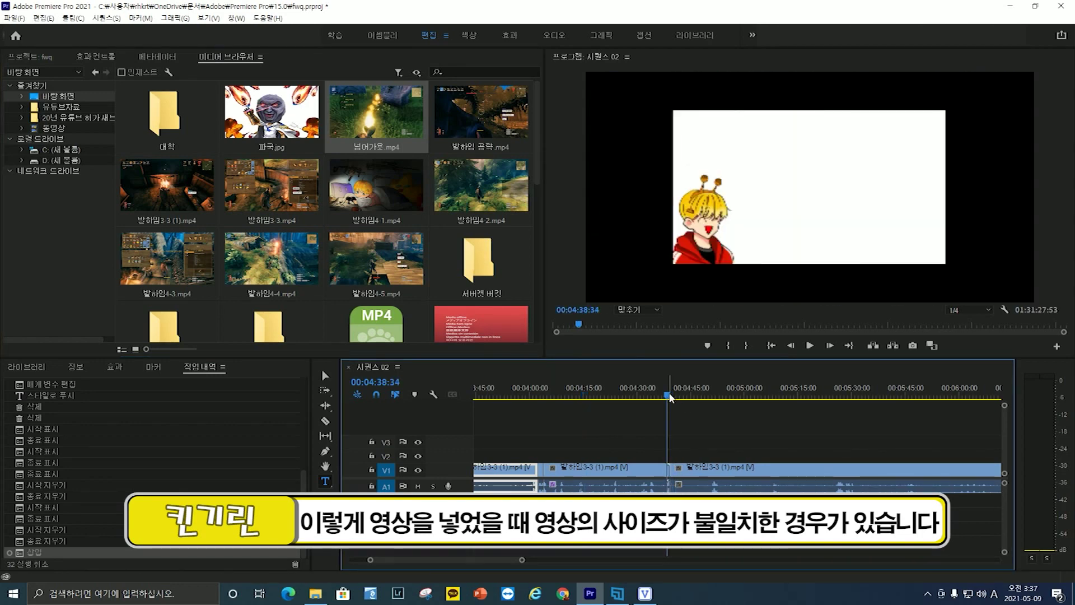
Try setting the scale (비율 조정) of the 넘어가욧.mp4 clip to 150, and undo the scale change
scroll(851, 413, "up", 5)
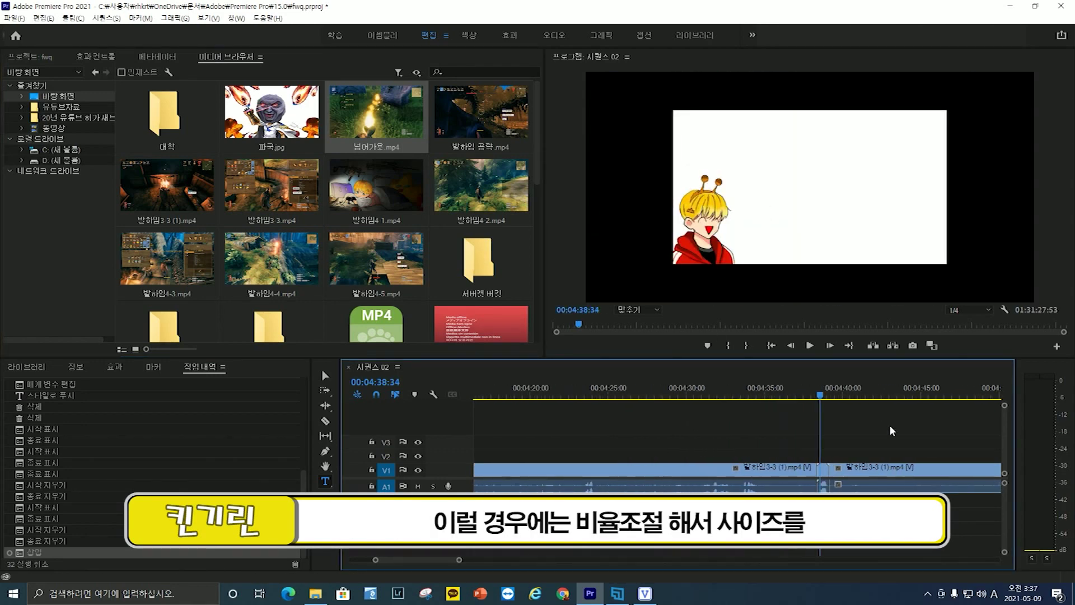
scroll(851, 413, "down", 2)
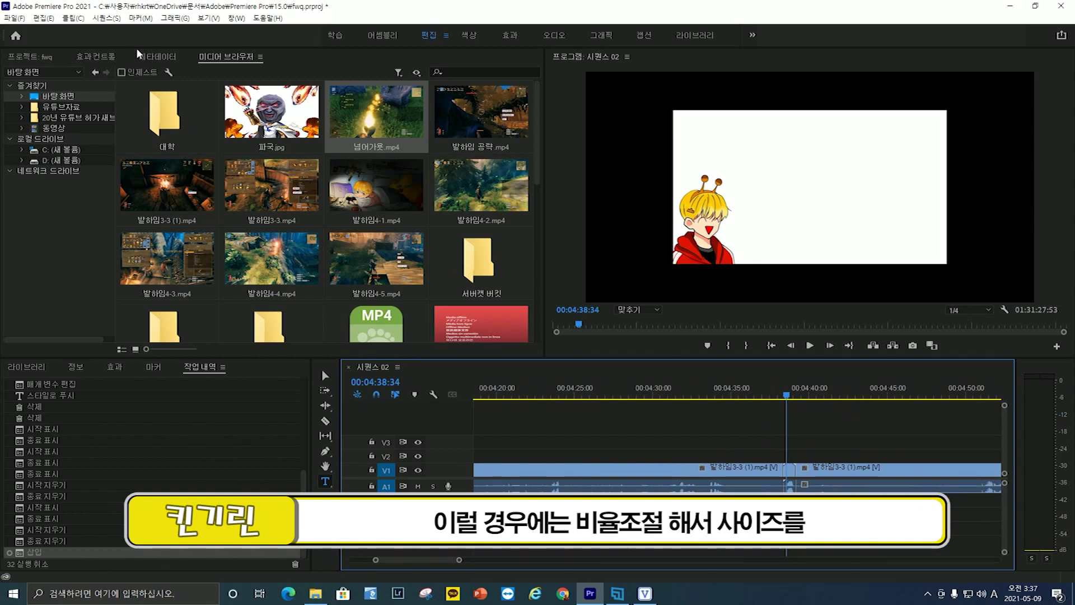
left_click(94, 56)
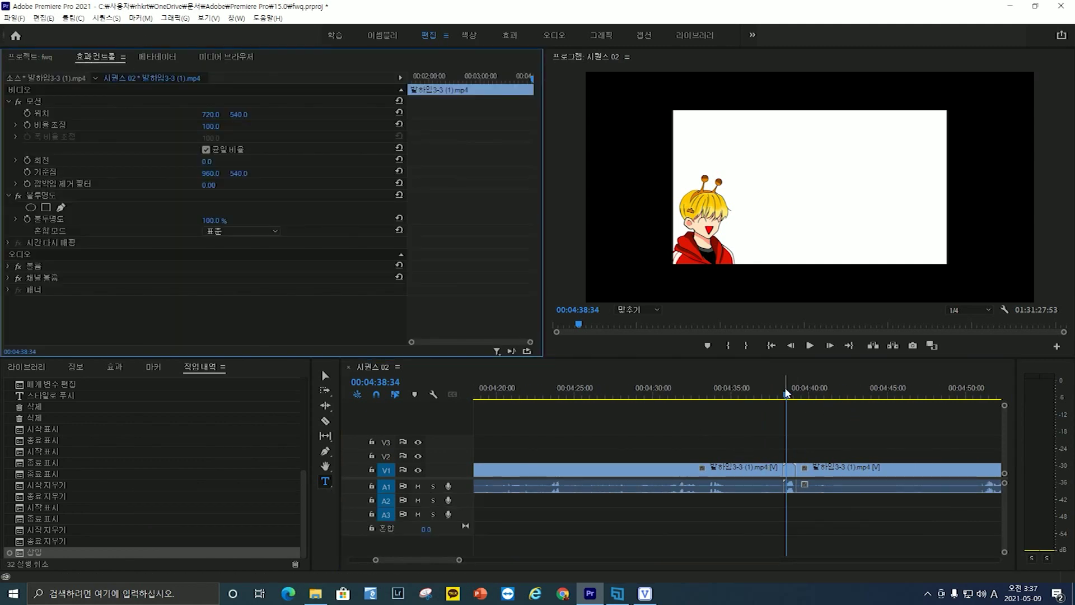
key("Down")
left_click(791, 471)
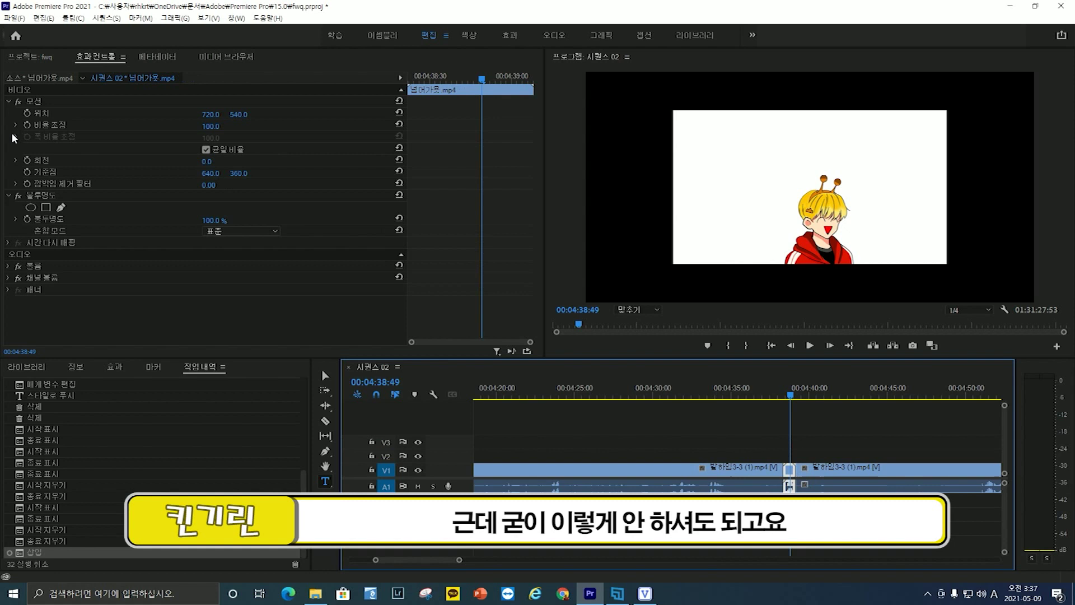
left_click_drag(214, 127, 218, 127)
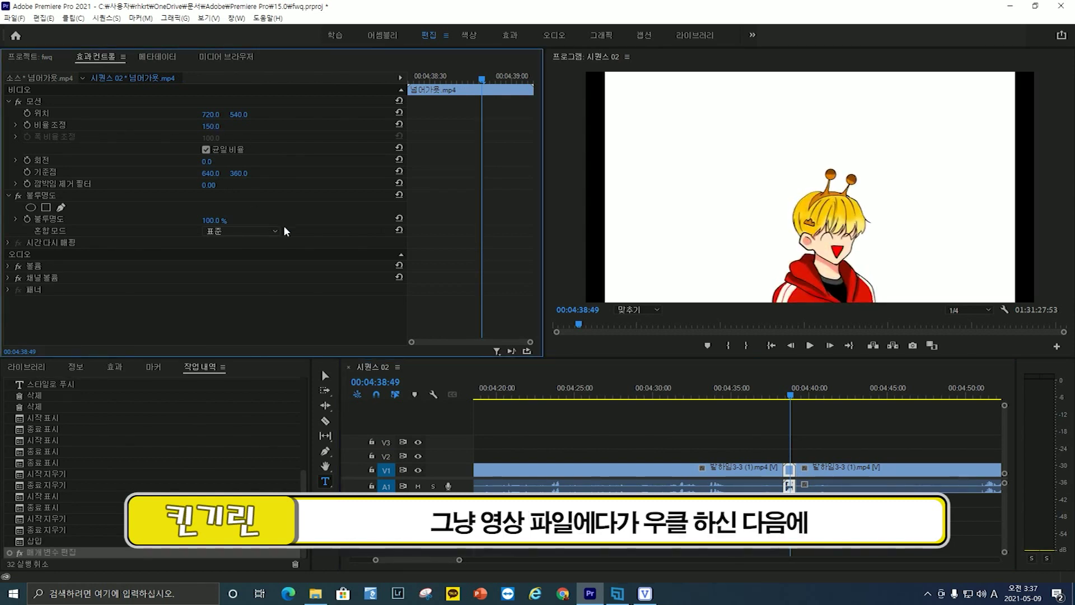
key("ctrl+z")
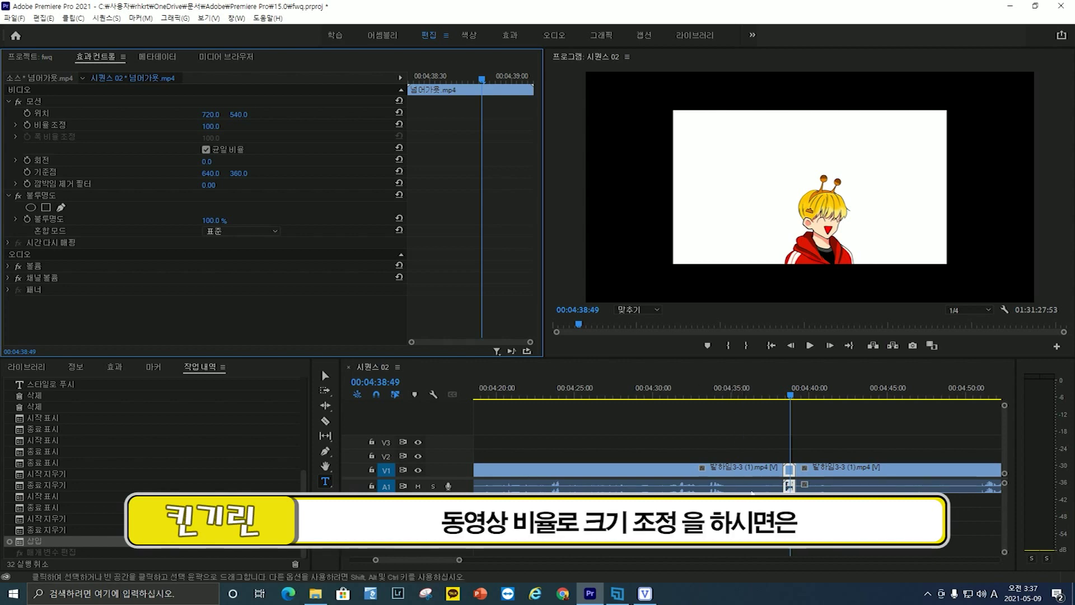
Fit the 넘어가욧.mp4 clip to the sequence with the scale-to-frame-size option (프레임 크기로 비율 조정)
right_click(789, 477)
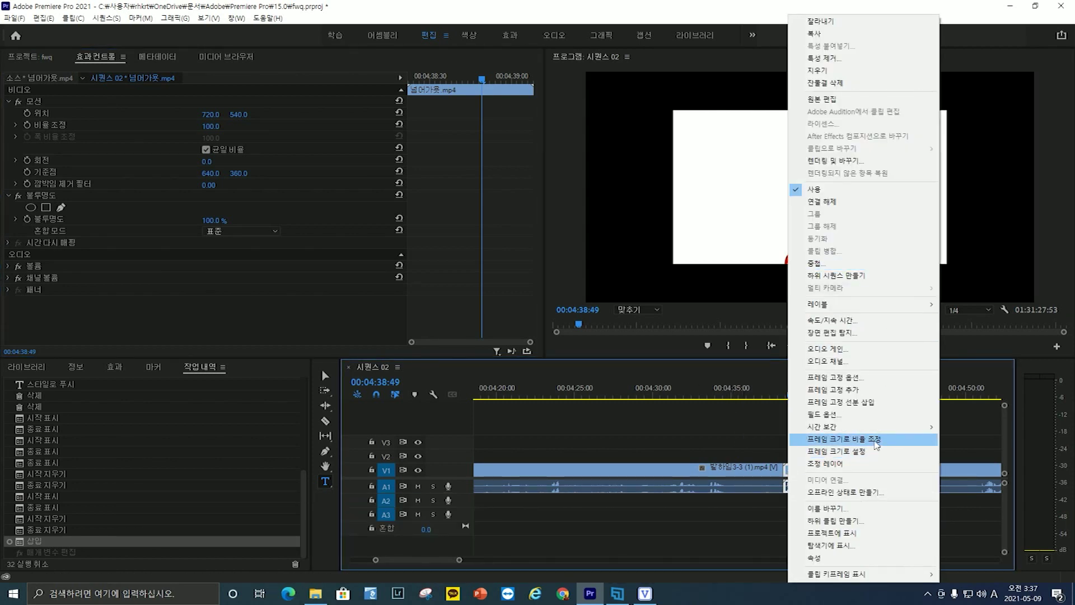
left_click(881, 444)
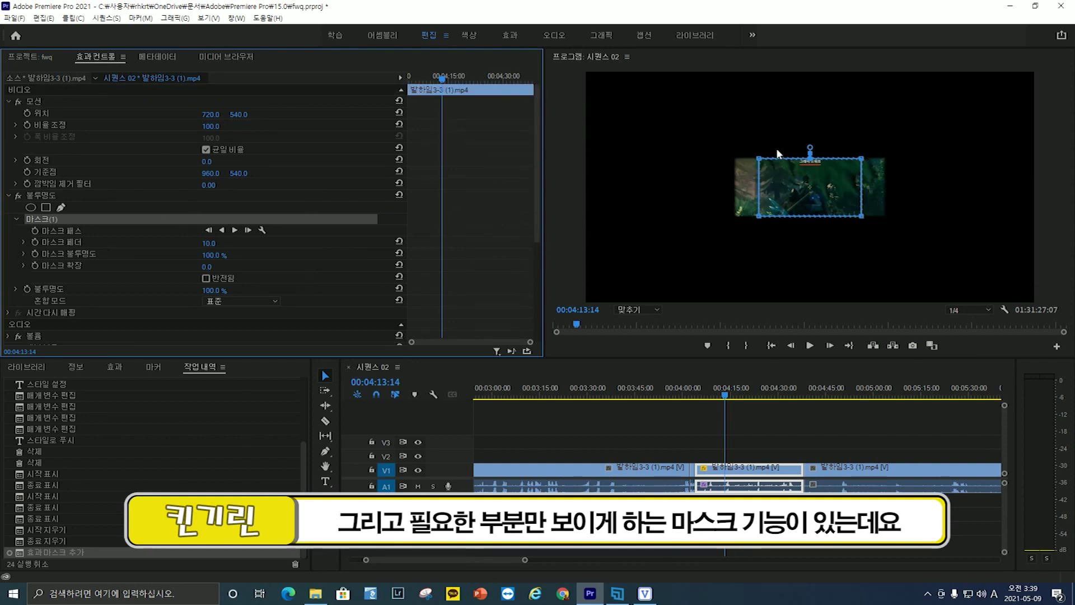
Go to the masked 발하임3-3 (1).mp4 clip's start at 00:04:03:52 and try adjusting its rectangular opacity mask in the preview
left_click_drag(721, 133, 912, 191)
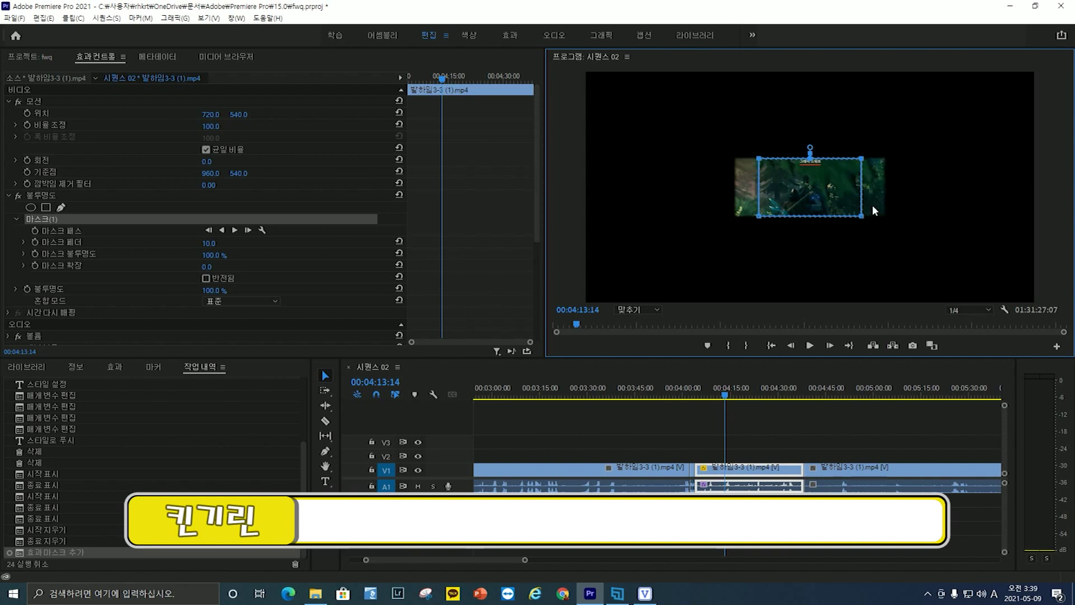
key("Up")
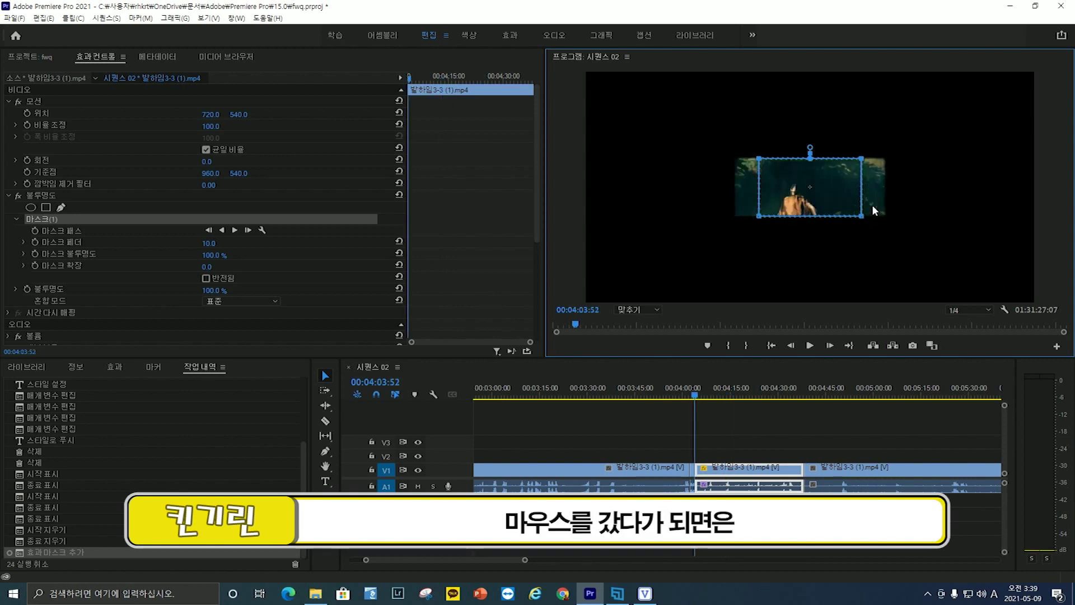
left_click_drag(747, 144, 976, 98)
left_click_drag(895, 105, 821, 107)
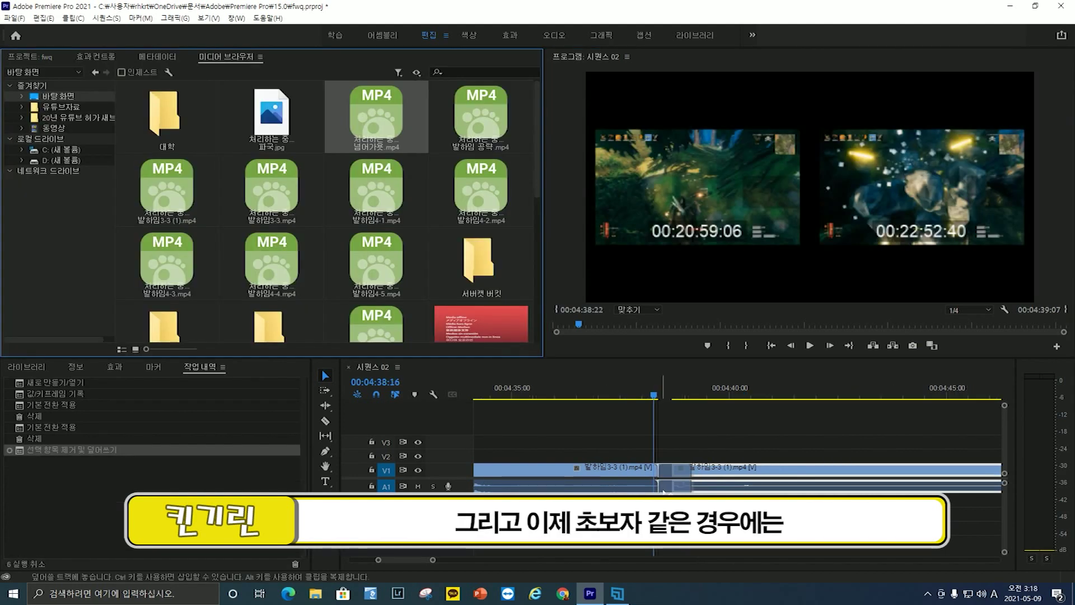
Try placing 넘어가욧.mp4 in the gap on V1 near 00:04:38, and undo the placement
key("ctrl+z")
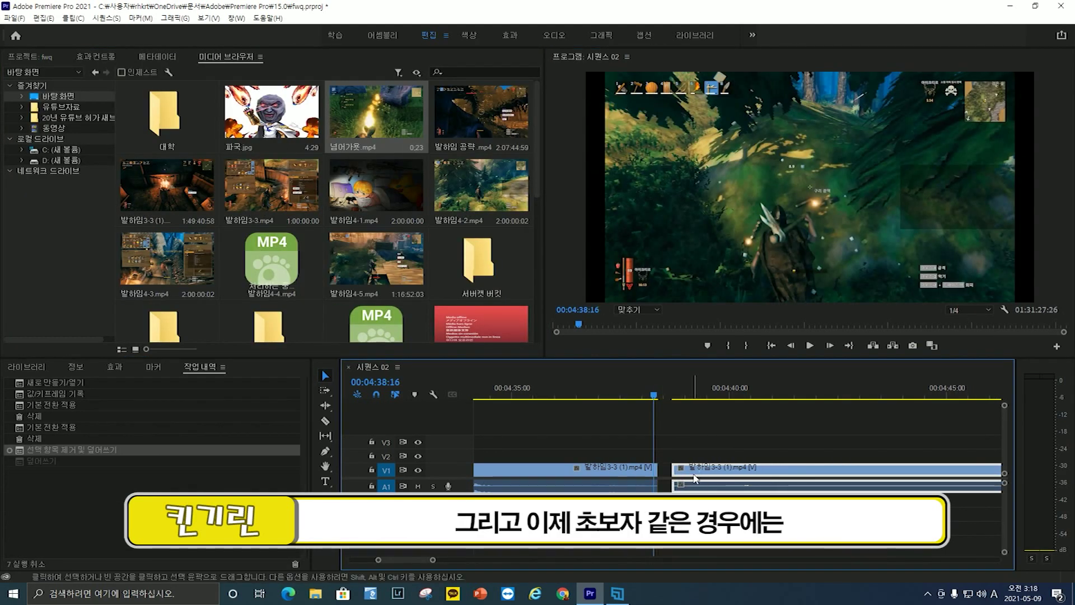
left_click(384, 133)
left_click_drag(384, 132, 670, 479)
key("ctrl+z")
key("ctrl+z")
key("ctrl+z")
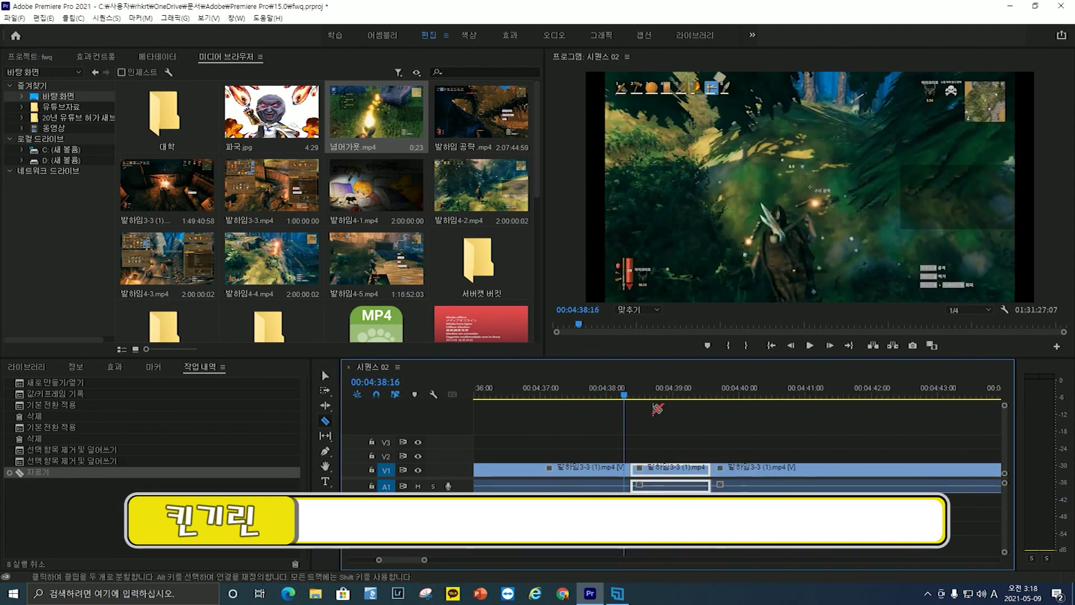
Insert 넘어가욧.mp4 on V1 at the cut near 00:04:38 so the following clips shift back to make room for it
left_click_drag(360, 107, 737, 488)
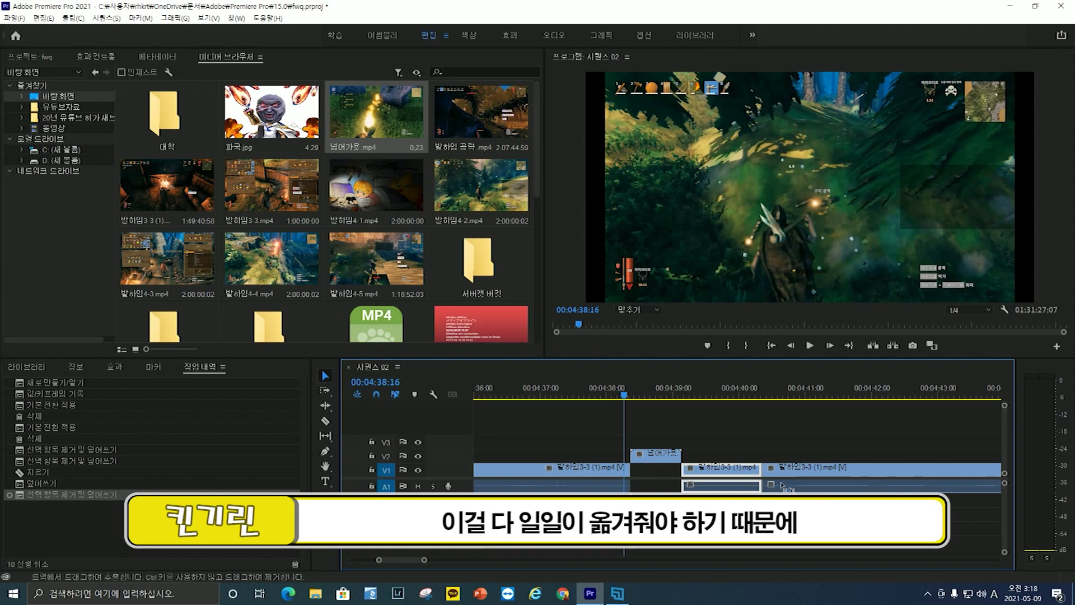
left_click_drag(690, 468, 652, 490)
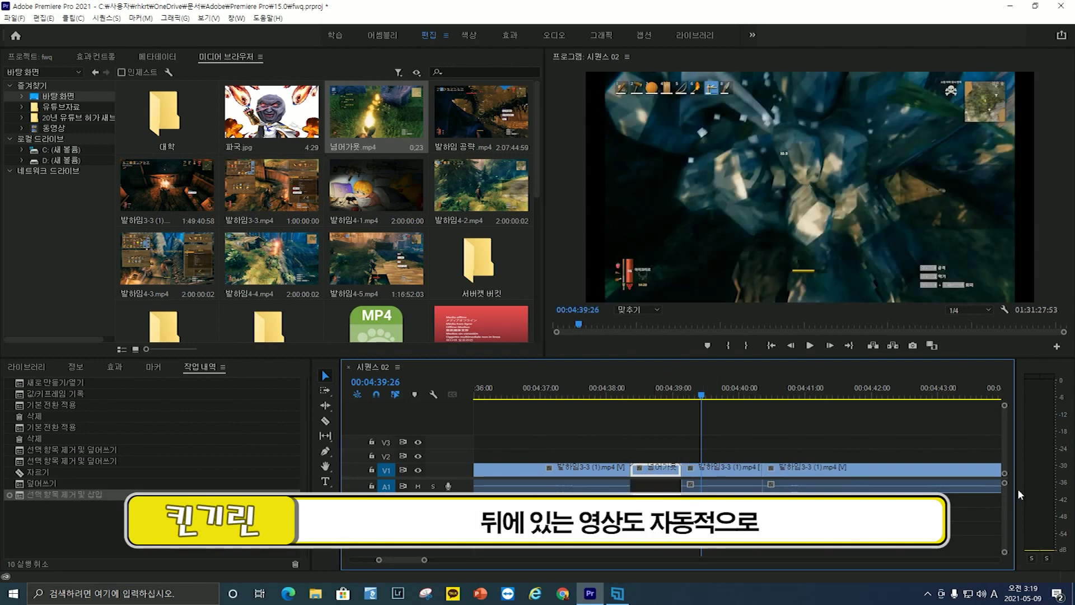
Move the 넘어가욧.mp4 clip up to V2 and delete it, and bring up the ripple delete option (잔물결 삭제) for the gap left on V1
left_click_drag(656, 476, 656, 454)
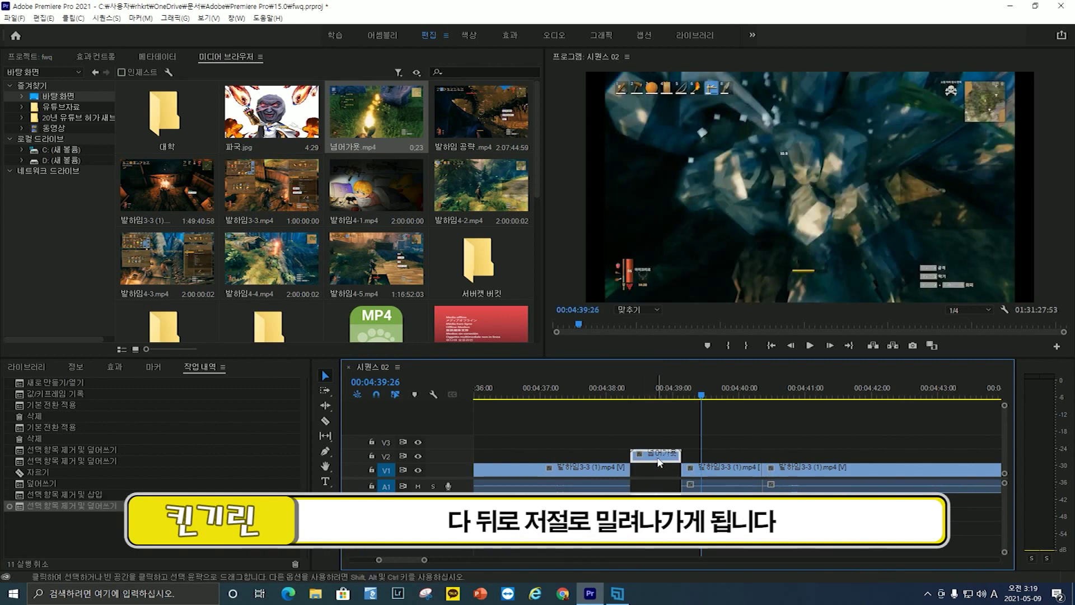
key("Delete")
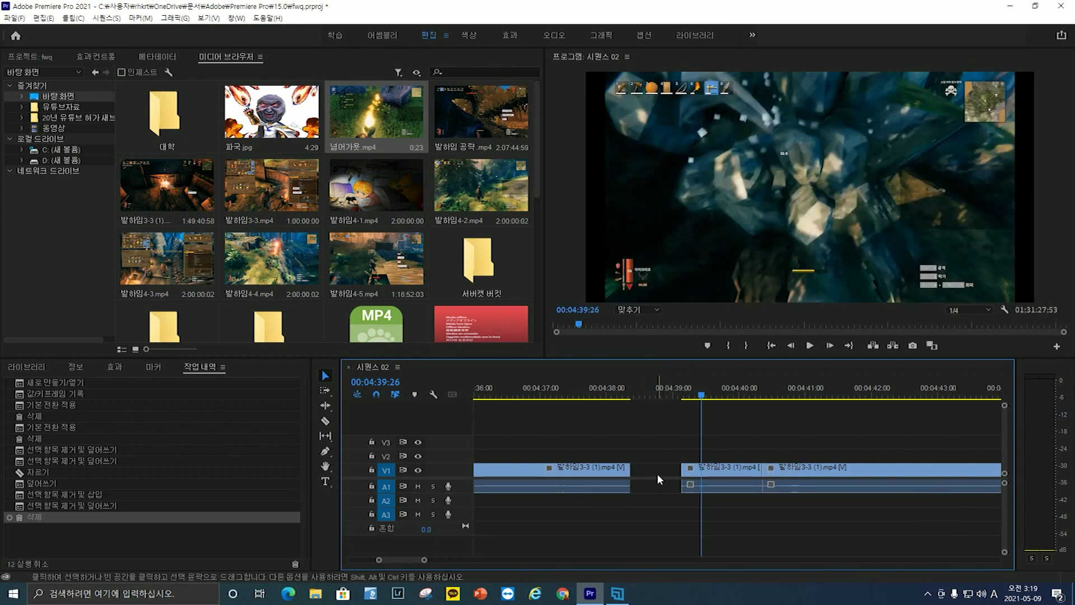
right_click(658, 476)
right_click(651, 471)
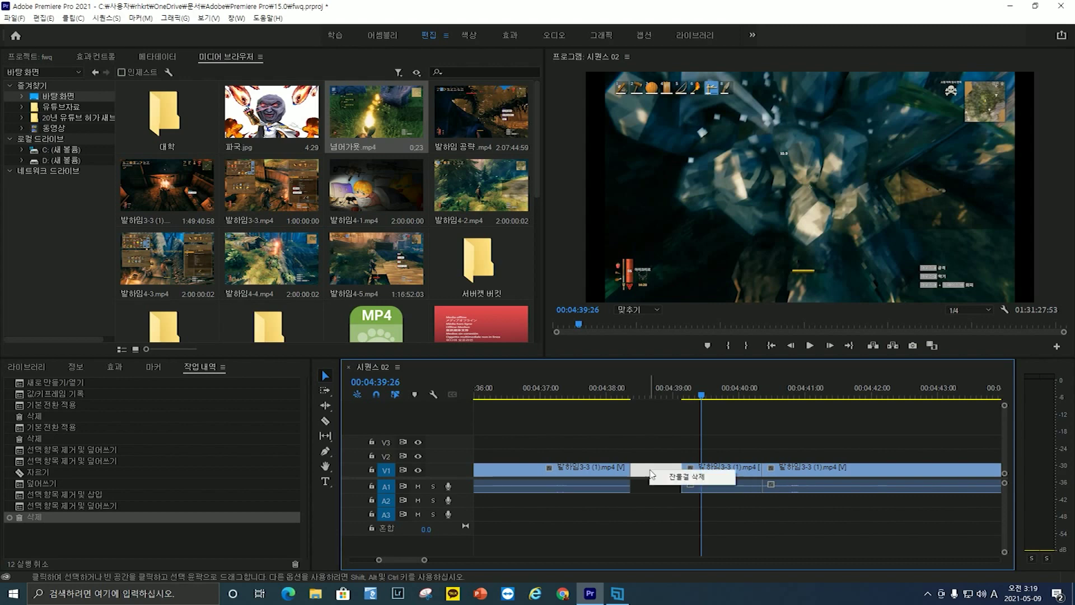